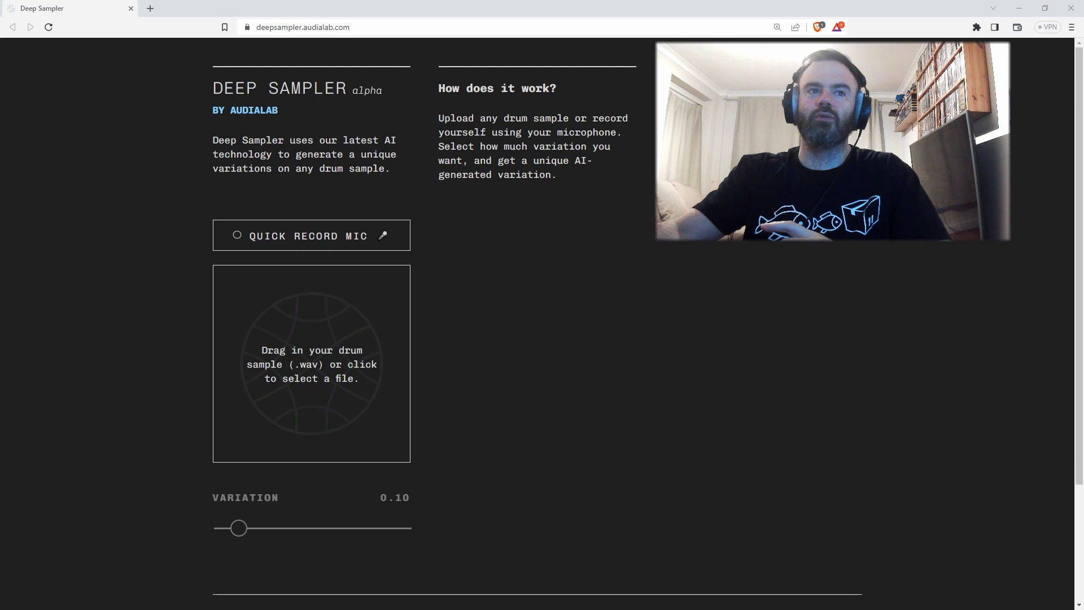
Load a .wav drum sample and generate AI variations of it with the variation amount at 0.10.
left_click_drag(43, 321, 294, 374)
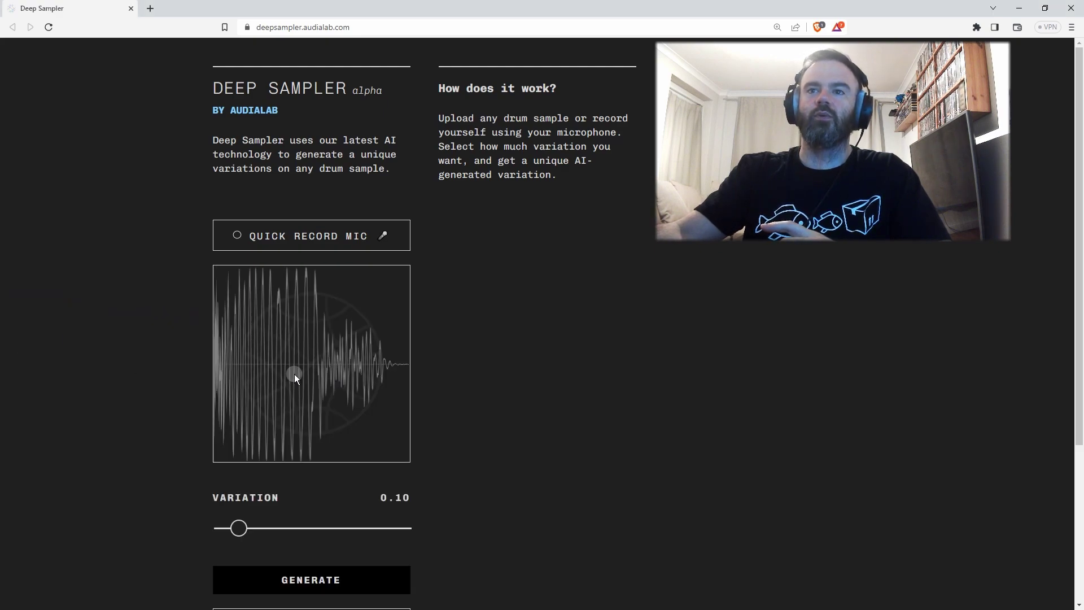
left_click(295, 374)
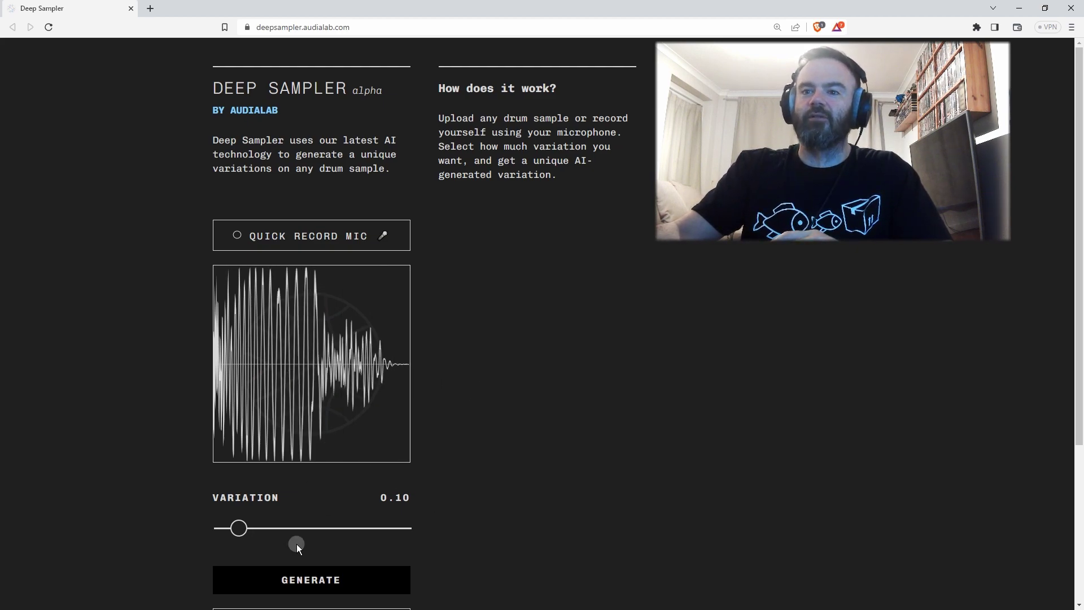
left_click(325, 576)
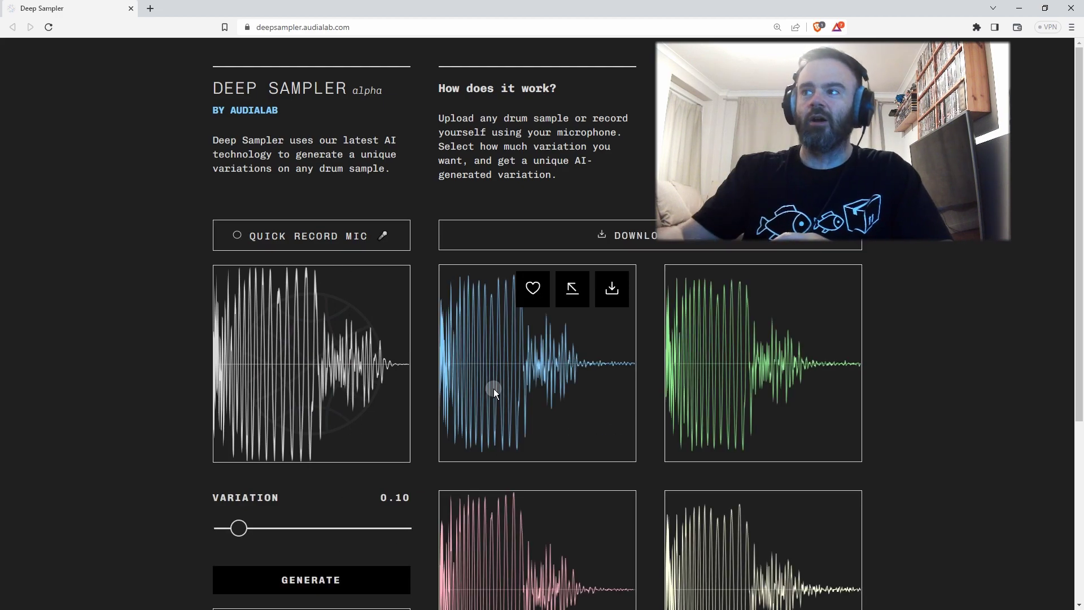
scroll(969, 458, "down", 1)
scroll(969, 458, "up", 1)
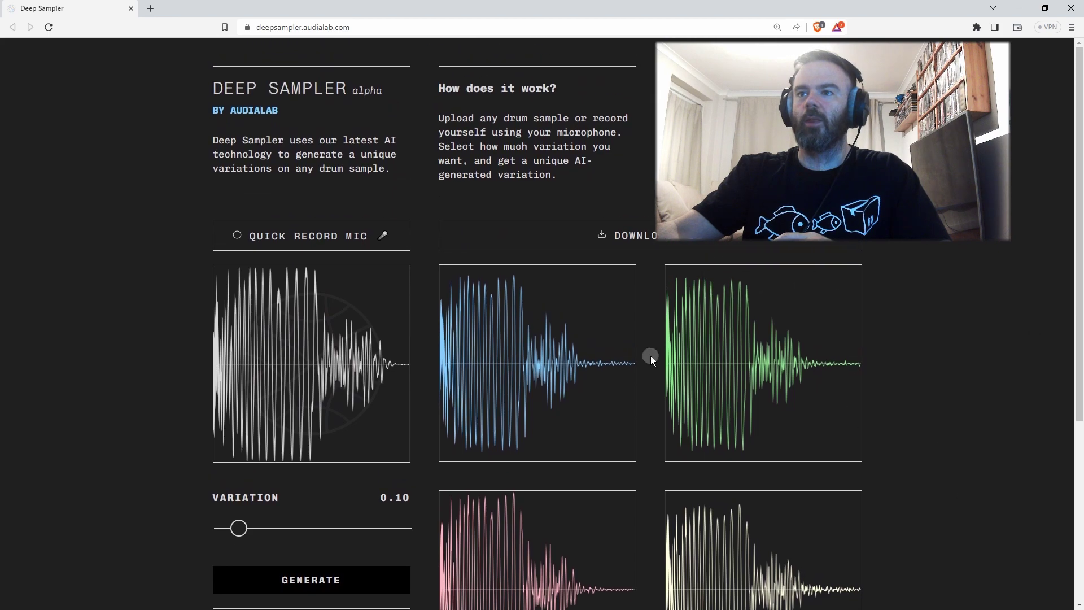
Play the original sample and the blue, green, pink and yellow variations to compare their sound.
mouse_move(507, 374)
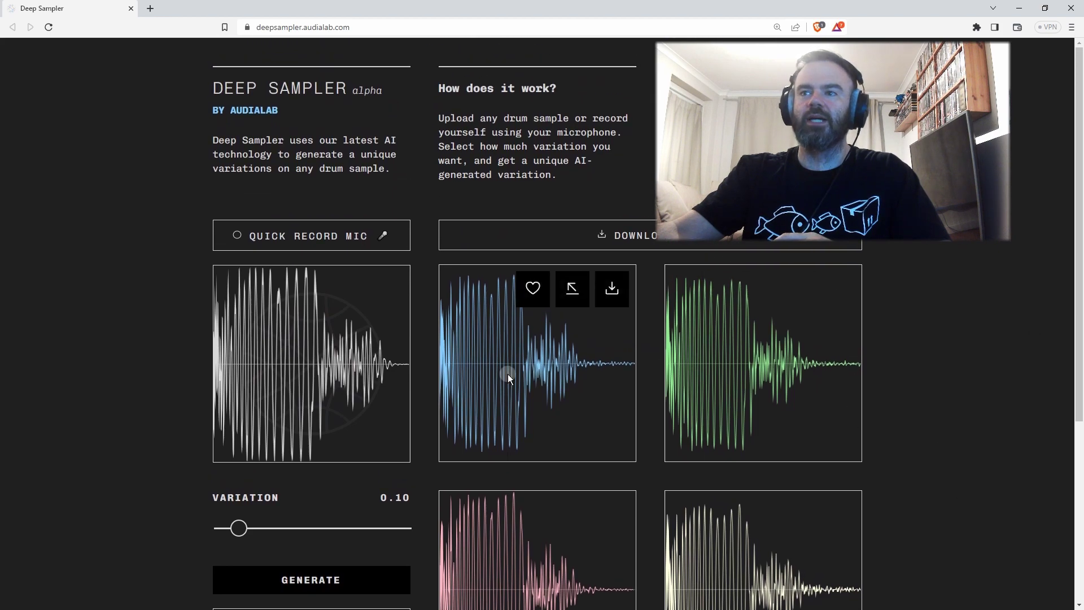
left_click(333, 378)
mouse_move(530, 384)
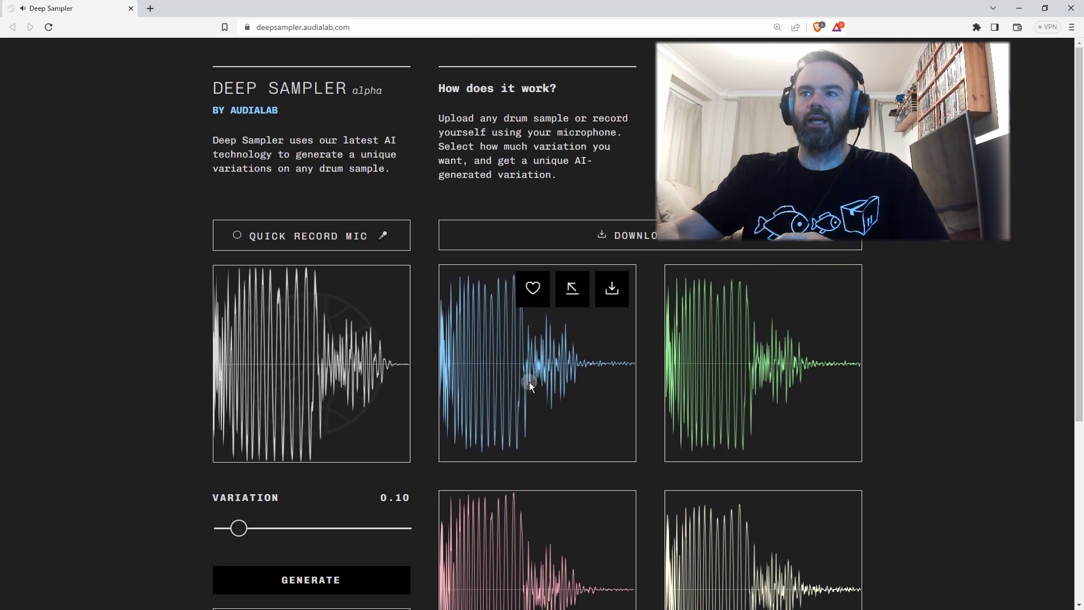
mouse_move(744, 363)
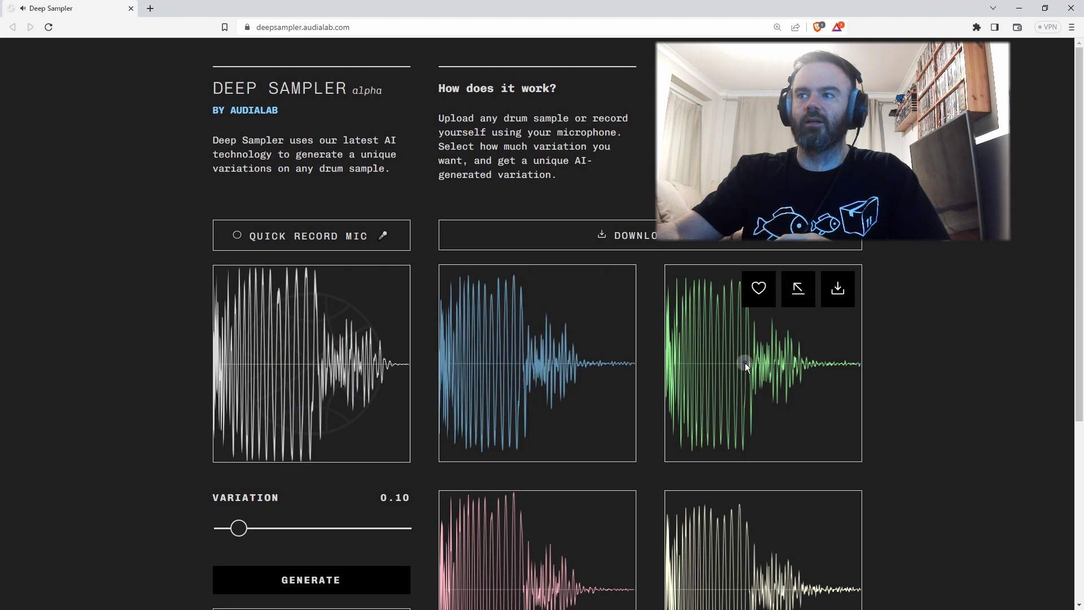
left_click(503, 551)
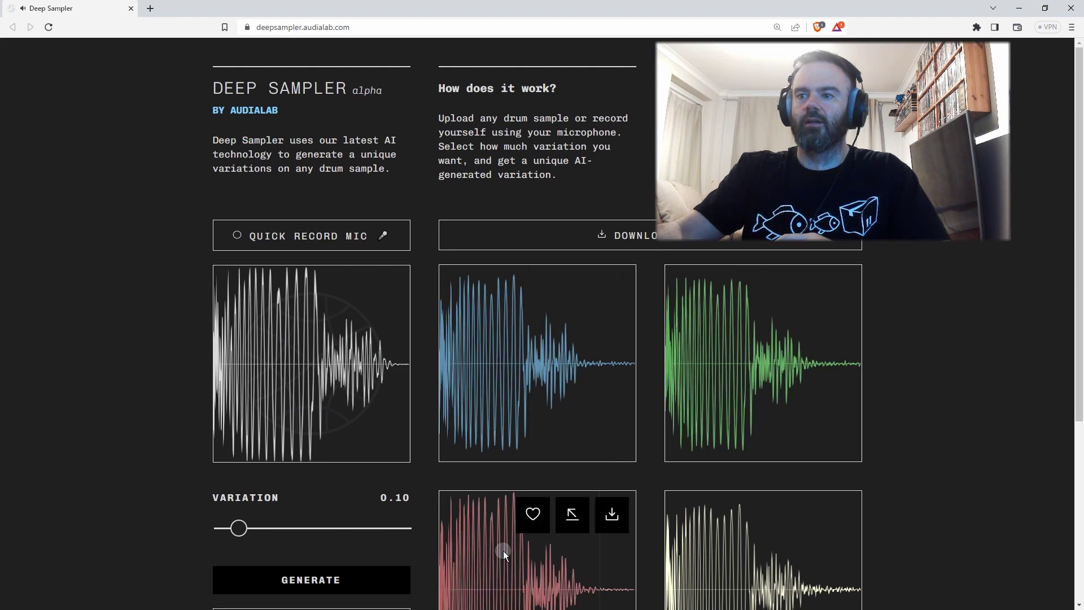
left_click(742, 551)
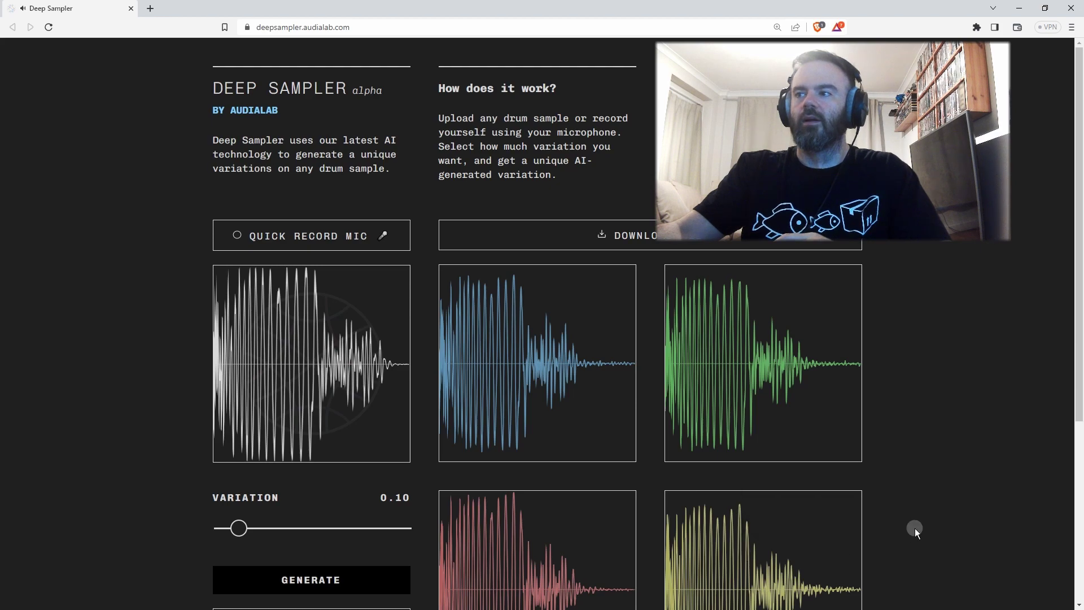
scroll(933, 449, "down", 1)
scroll(937, 441, "up", 1)
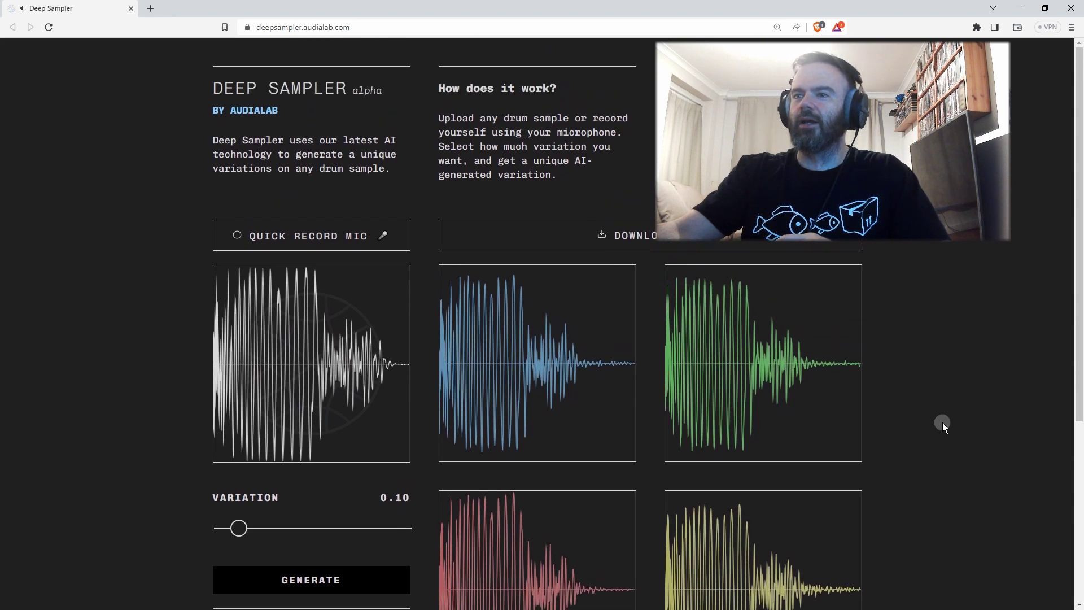
Replay the generated variations in mixed order to listen for the subtle differences between them.
mouse_move(510, 371)
scroll(927, 432, "down", 2)
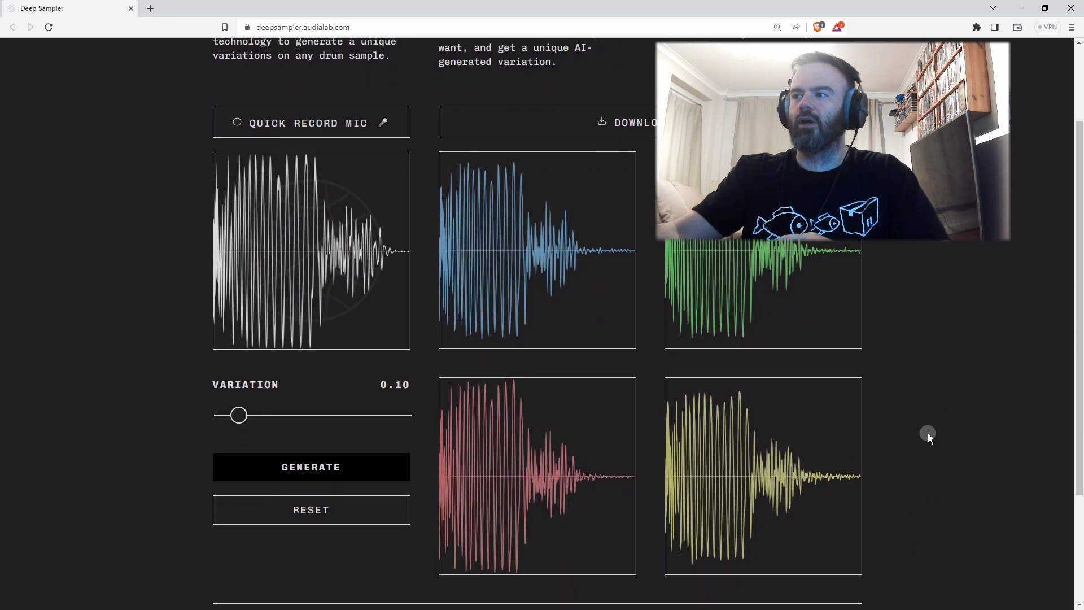
left_click(779, 465)
scroll(727, 408, "up", 2)
mouse_move(744, 381)
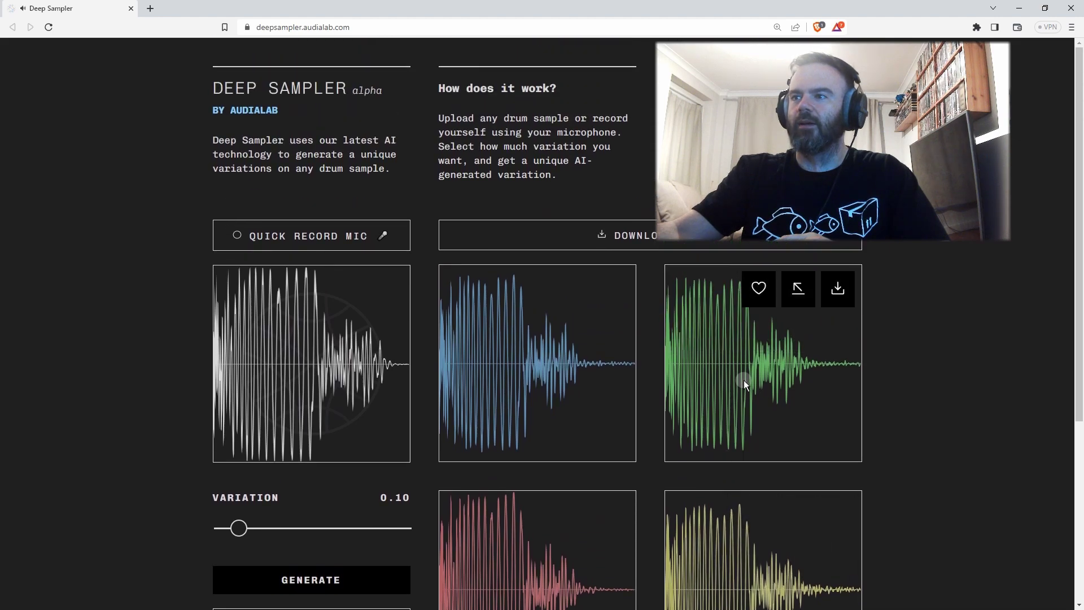
mouse_move(499, 376)
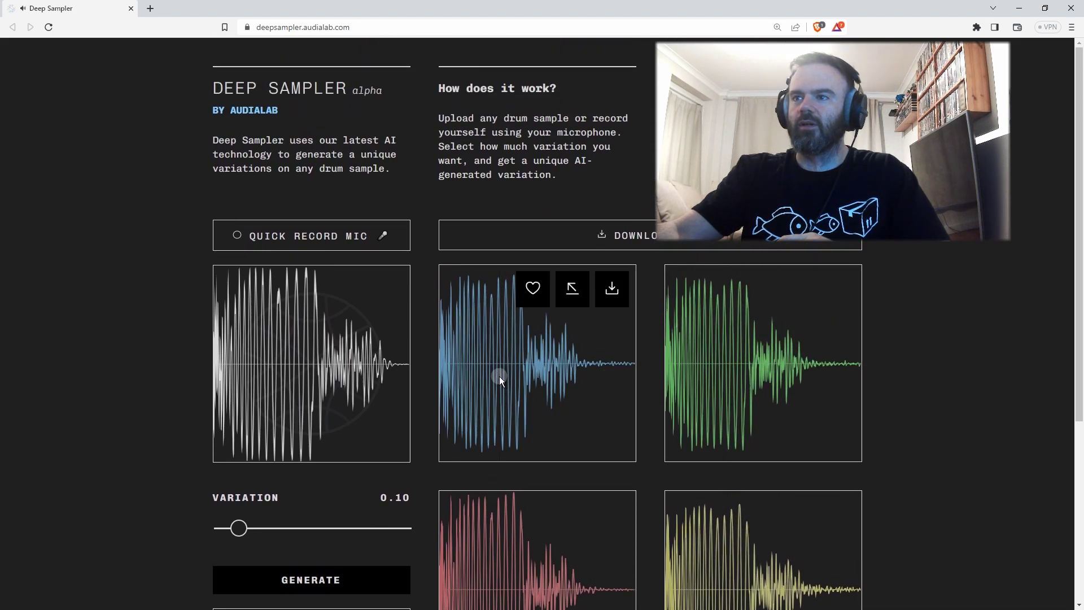
scroll(500, 377, "down", 1)
scroll(498, 398, "down", 2)
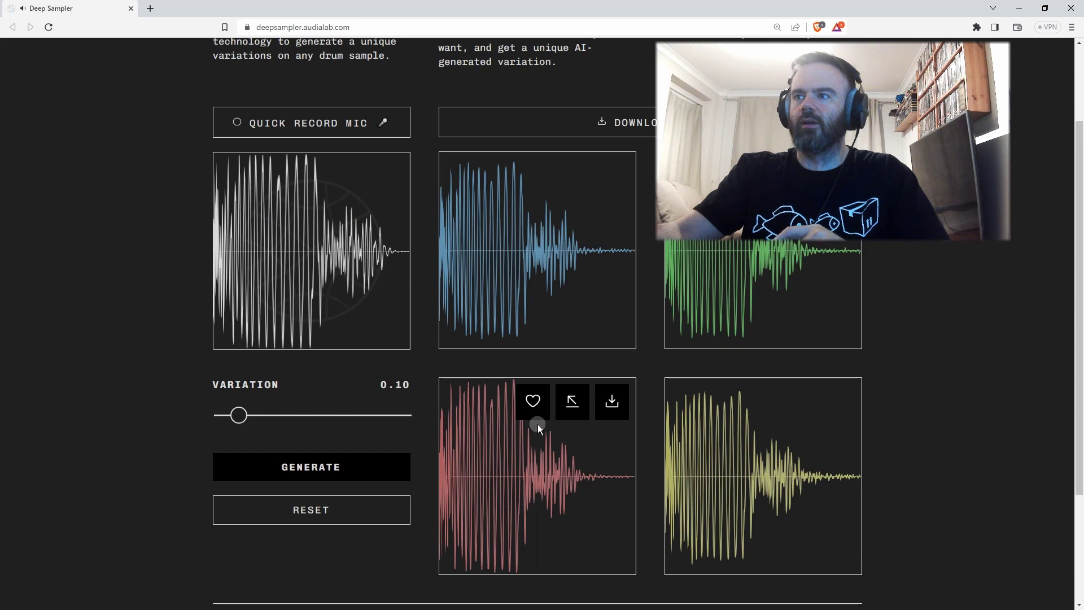
scroll(538, 425, "up", 2)
left_click(734, 368)
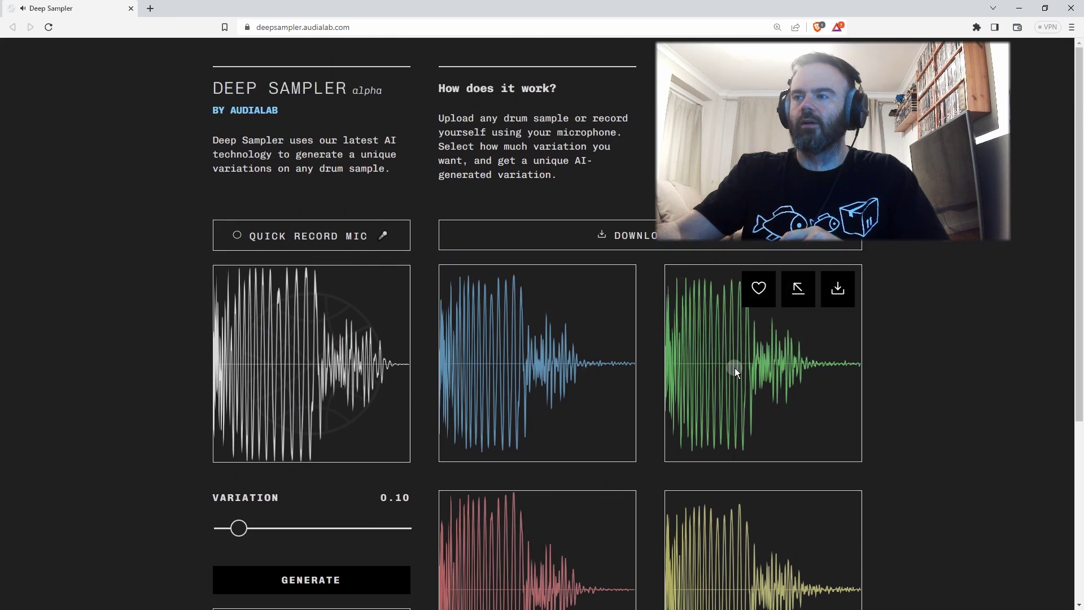
Generate a fresh set of variations at 0.10 and play the new sounds.
left_click(312, 582)
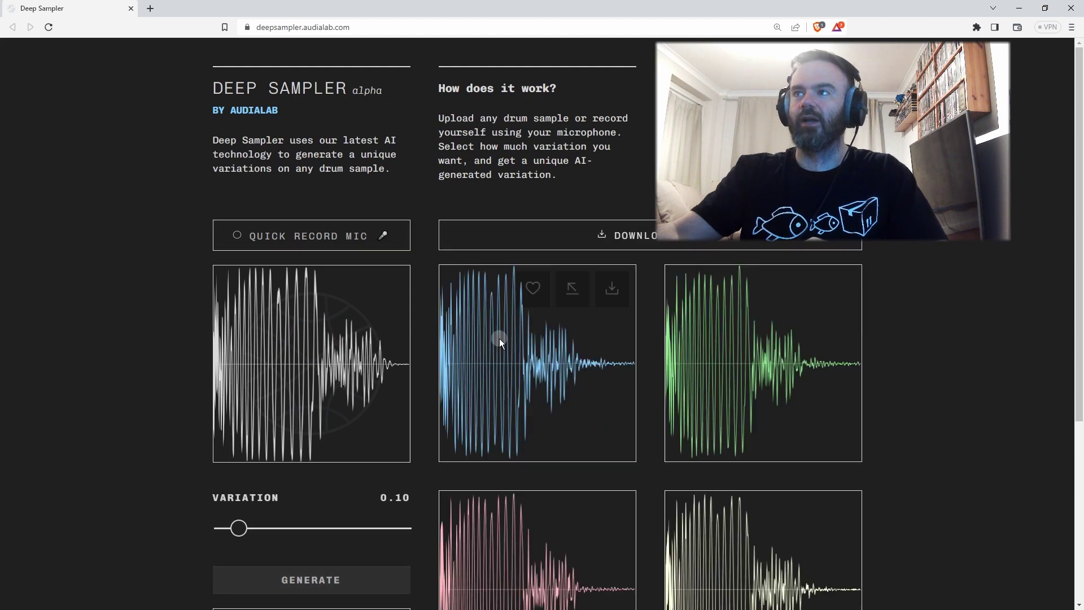
left_click(540, 372)
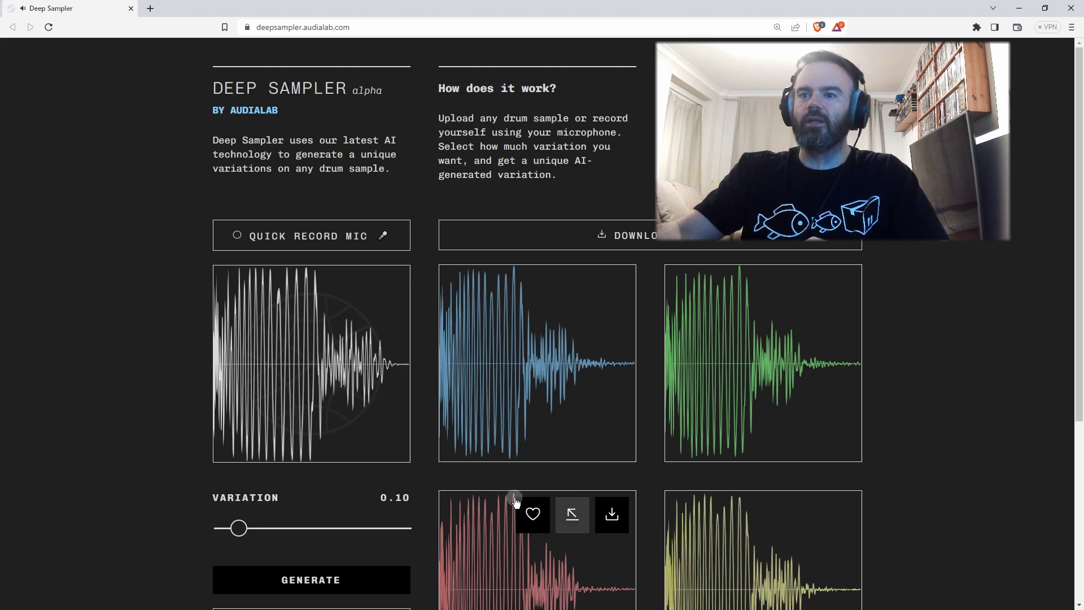
Generate variations with the variation amount set to 0.50 and play all four of them.
left_click_drag(238, 528, 312, 530)
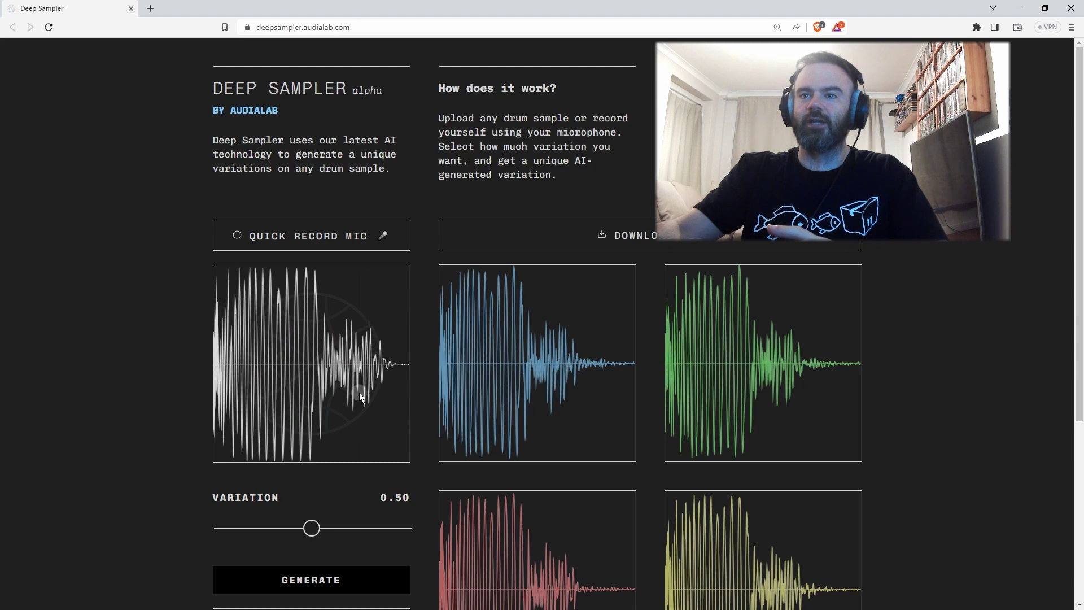
left_click(342, 581)
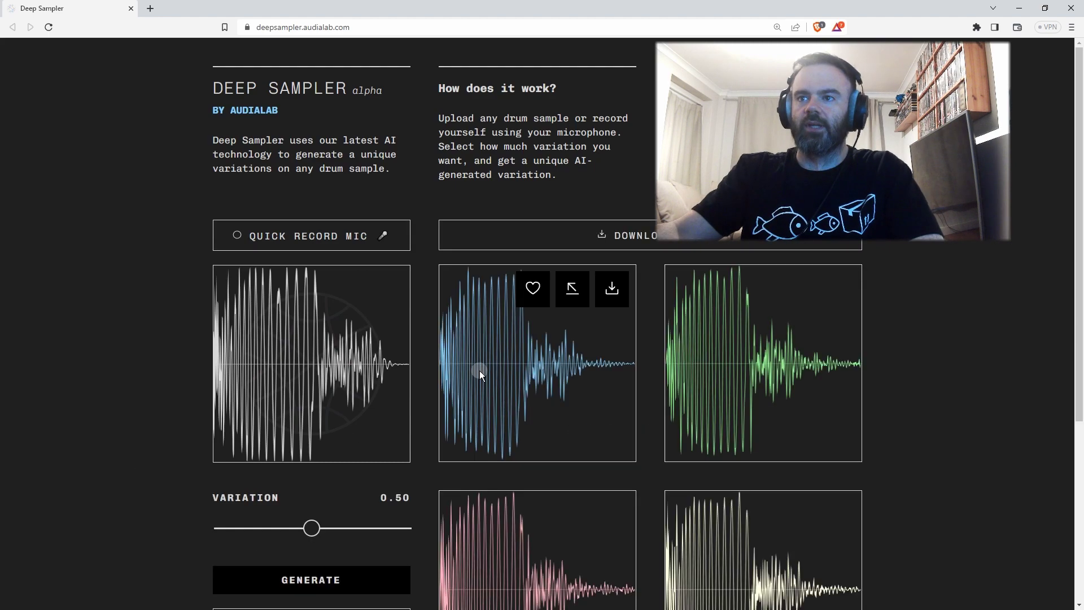
left_click(490, 372)
left_click(714, 371)
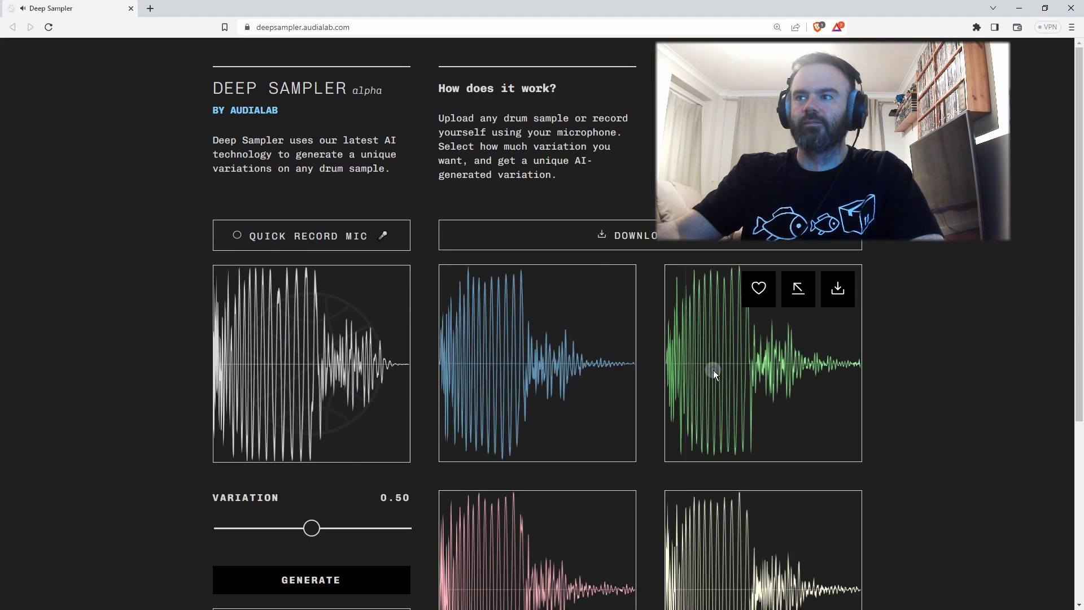
left_click(471, 551)
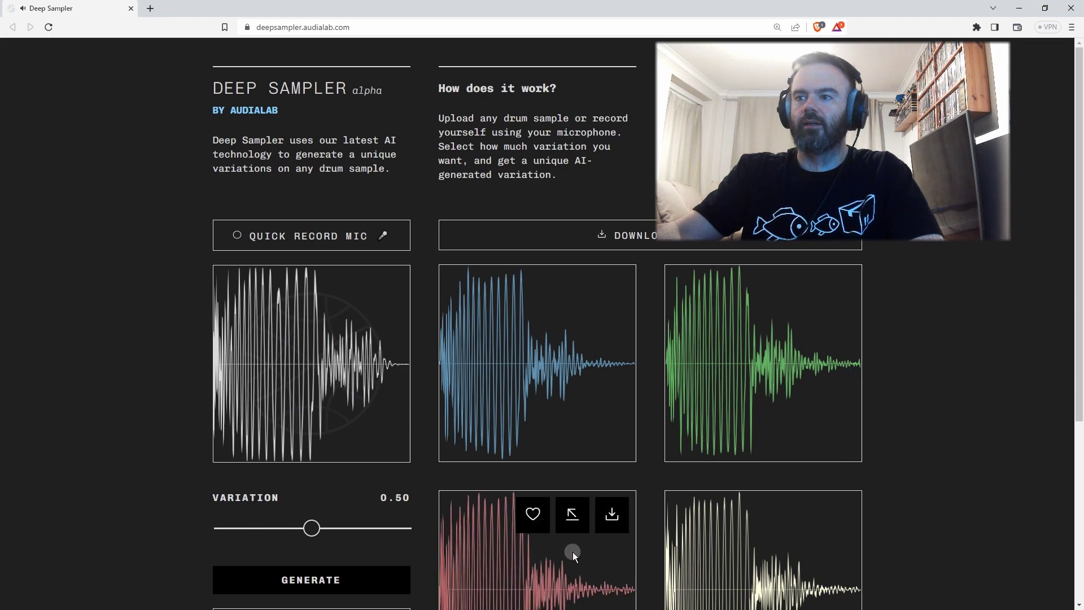
left_click(703, 550)
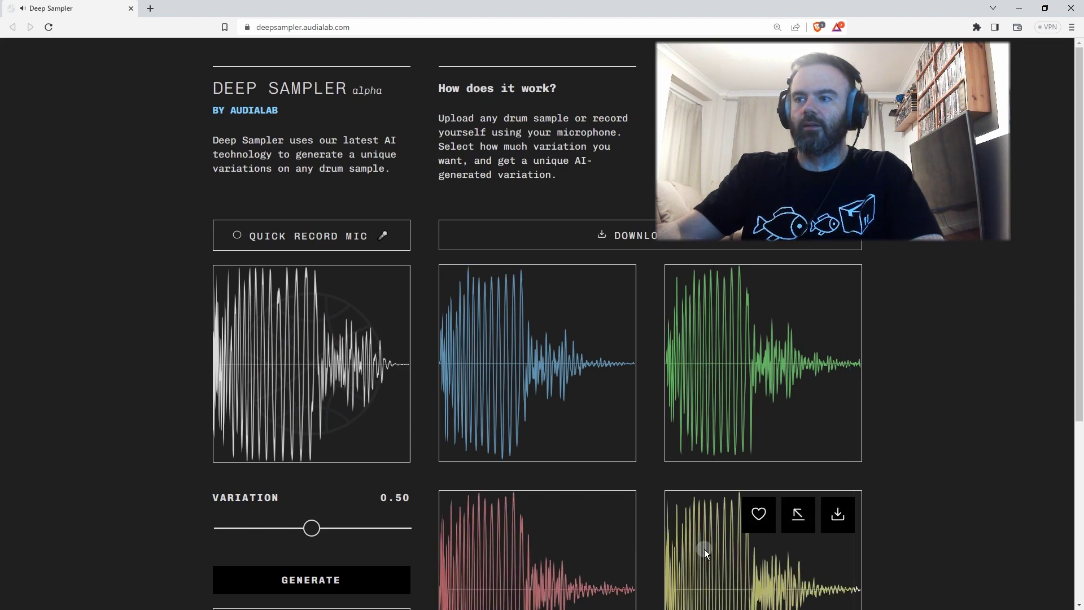
left_click(704, 549)
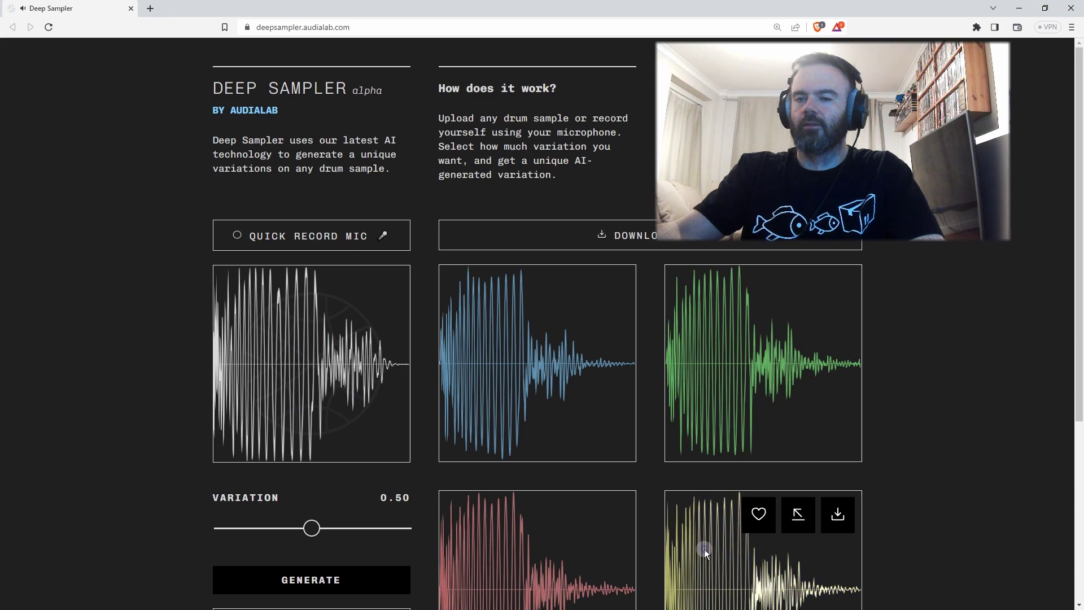
Generate variations with the variation amount set to 0.80 and play all four, replaying the green one.
left_click_drag(312, 529, 367, 531)
left_click(361, 580)
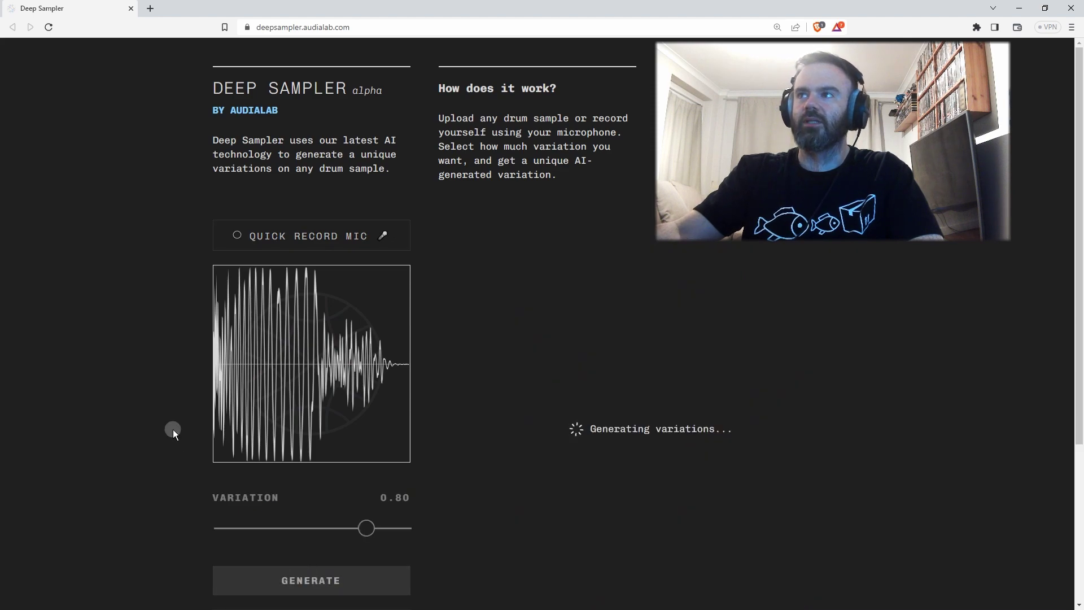
left_click(486, 388)
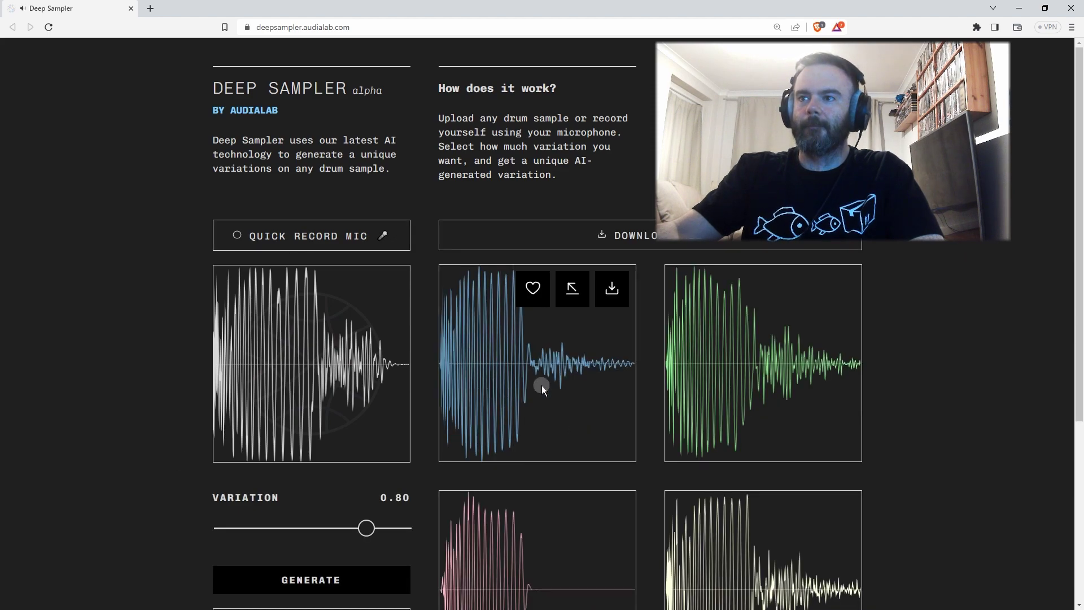
left_click(711, 390)
left_click(474, 557)
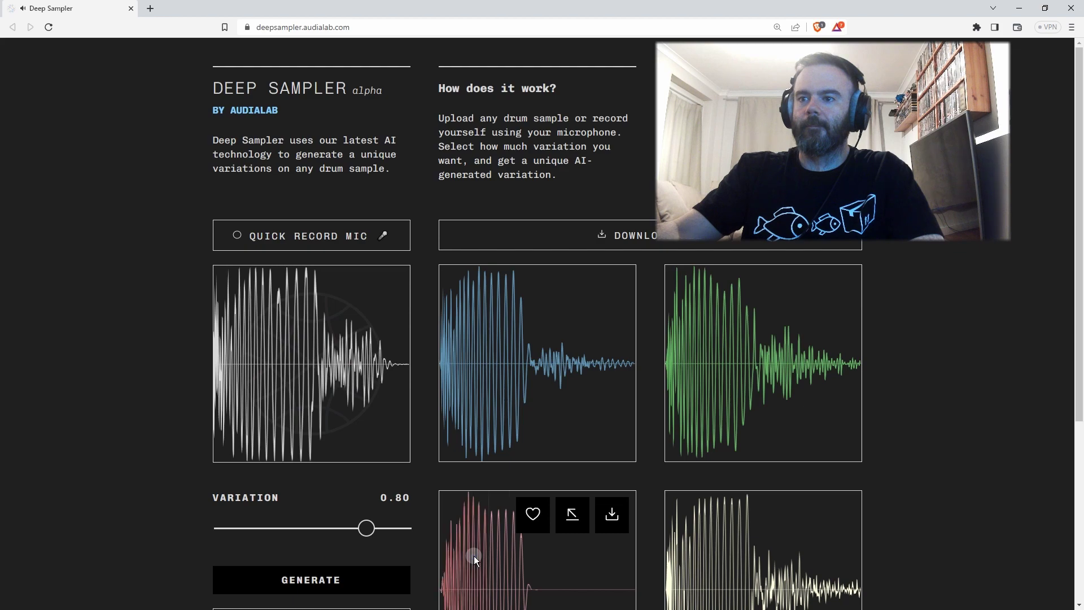
left_click(712, 391)
left_click(699, 568)
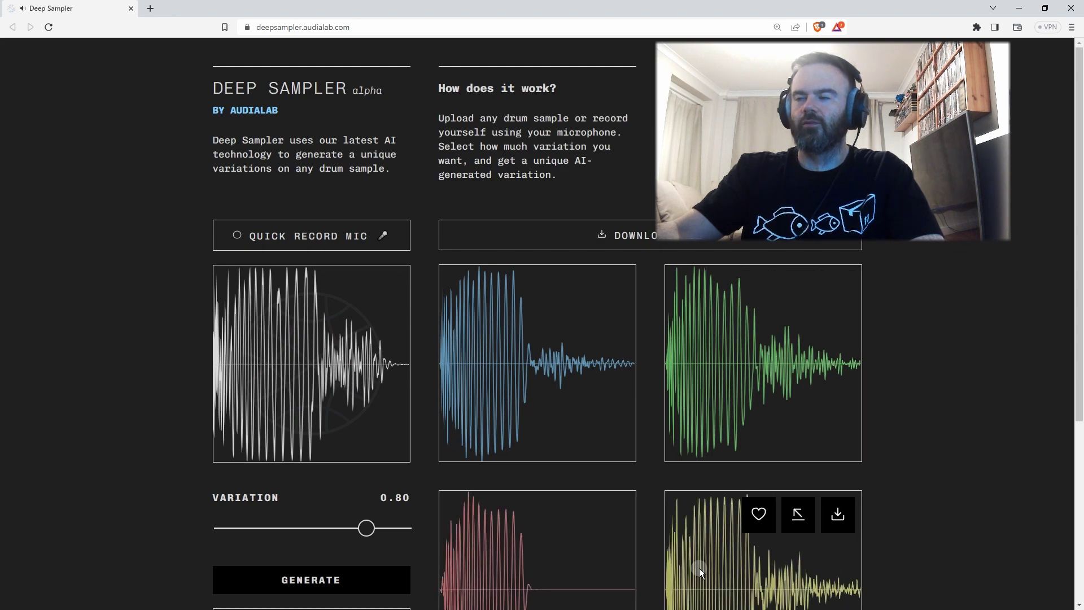
left_click(703, 412)
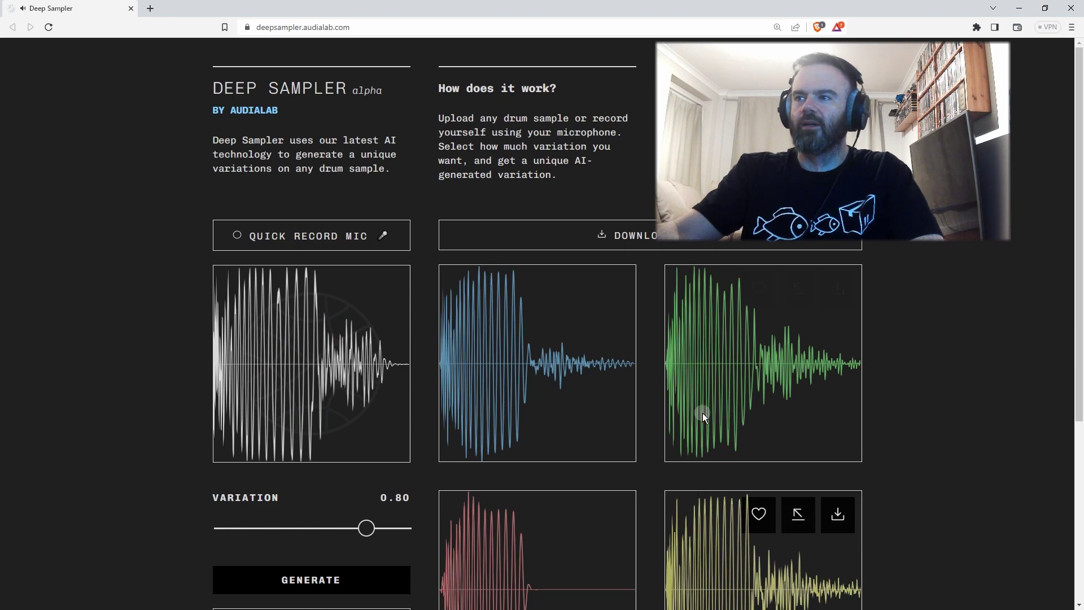
left_click(524, 470)
Generate variations with the variation amount set to 0.99 and play the new sounds.
left_click_drag(366, 528, 402, 528)
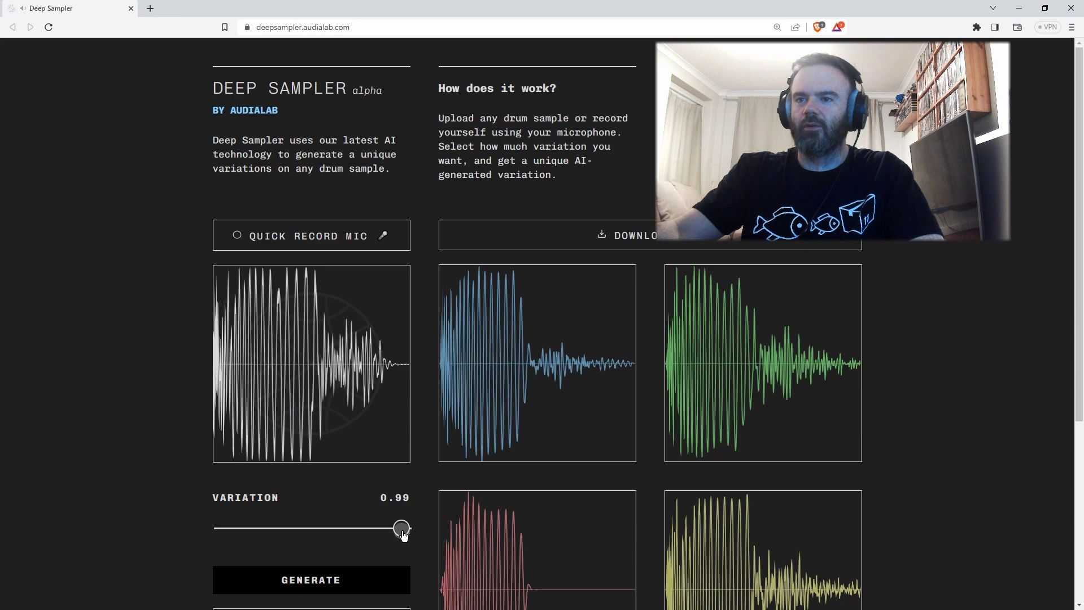
left_click(339, 570)
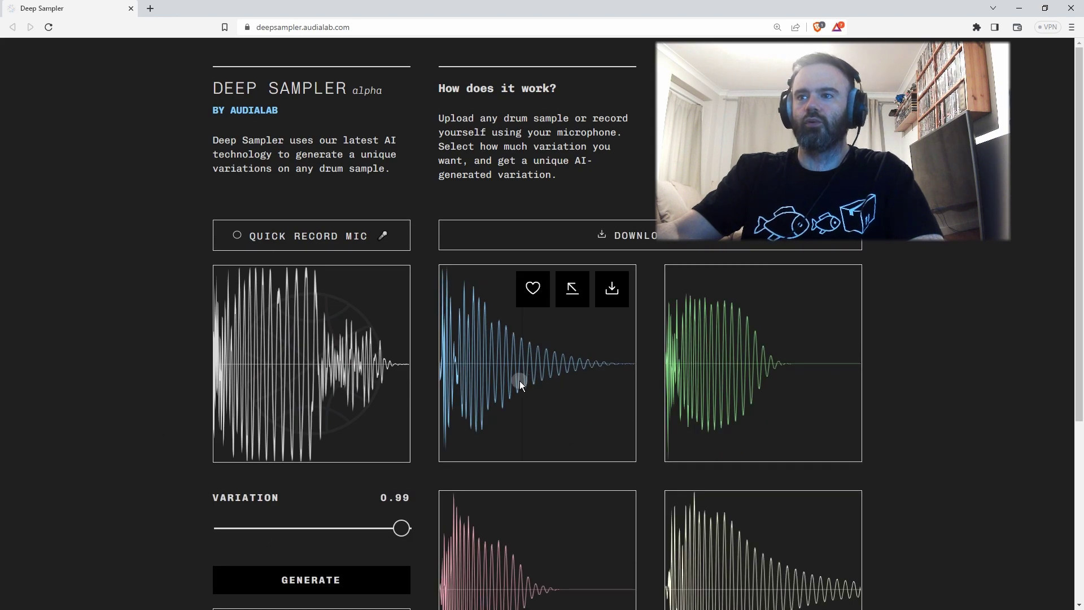
left_click(507, 371)
left_click(726, 374)
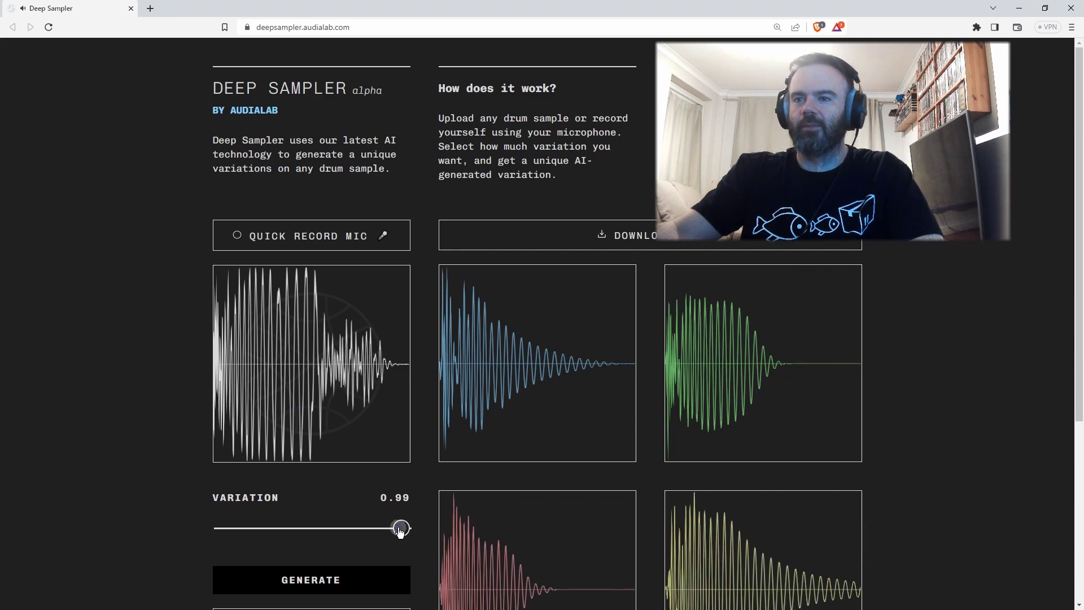
Generate variations with the variation amount set to 1.00 and play all four of them.
left_click_drag(401, 528, 467, 529)
left_click(369, 587)
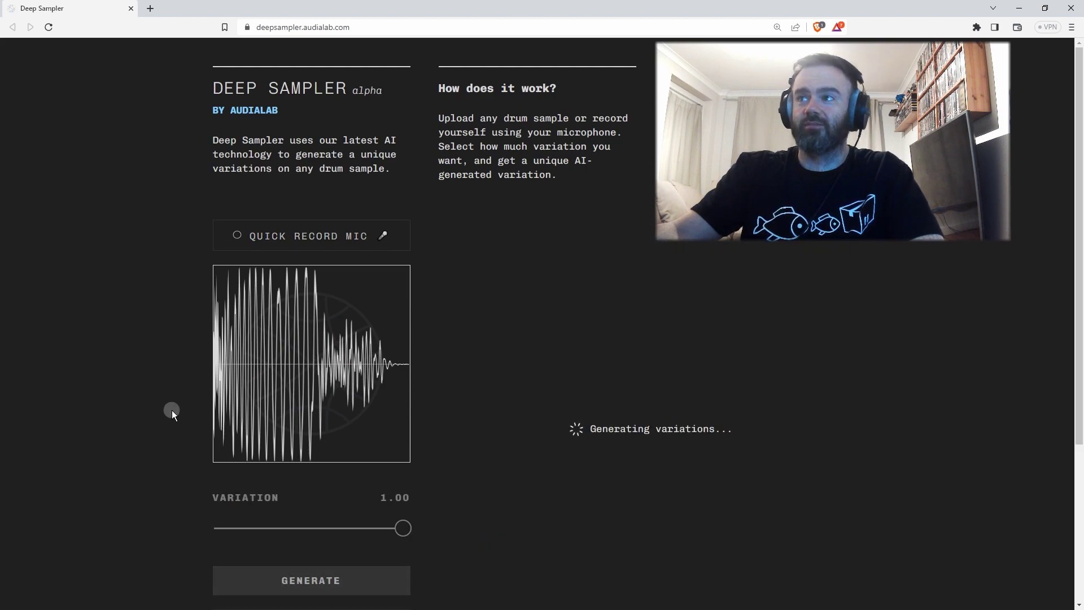
mouse_move(550, 381)
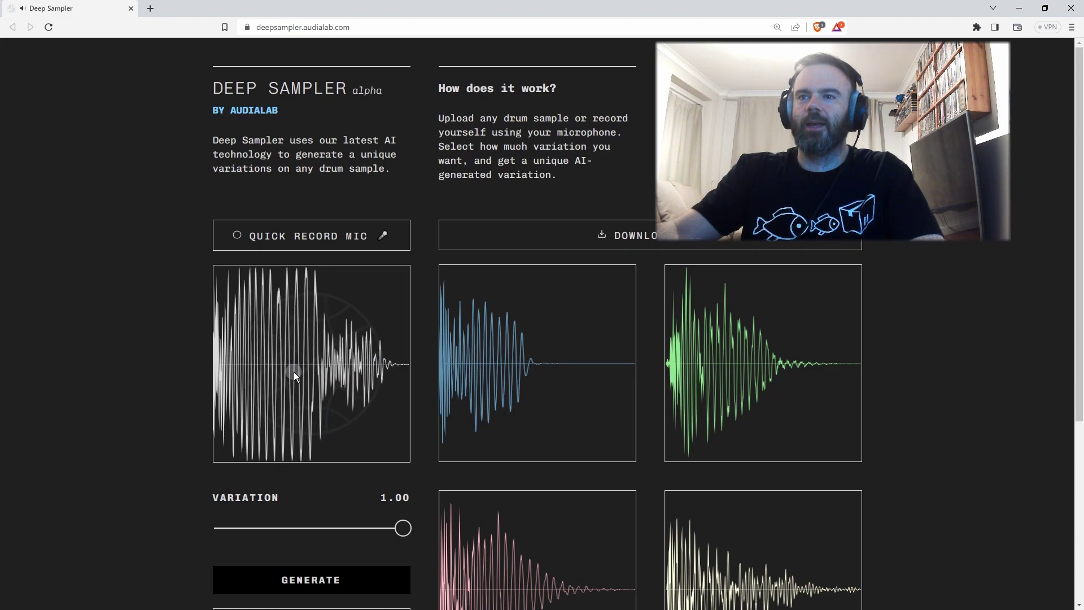
mouse_move(479, 373)
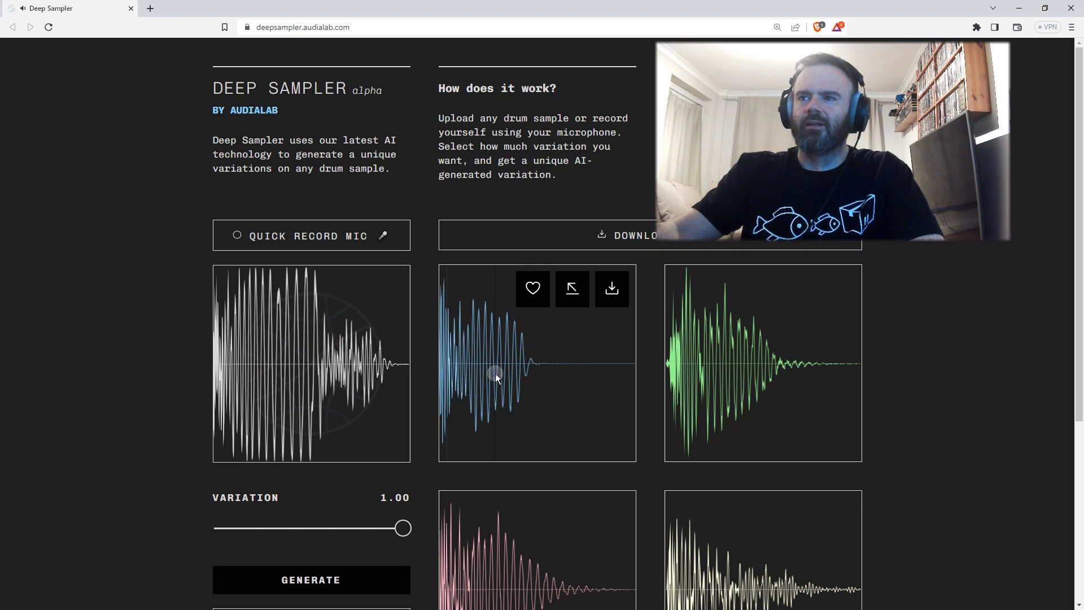
mouse_move(747, 375)
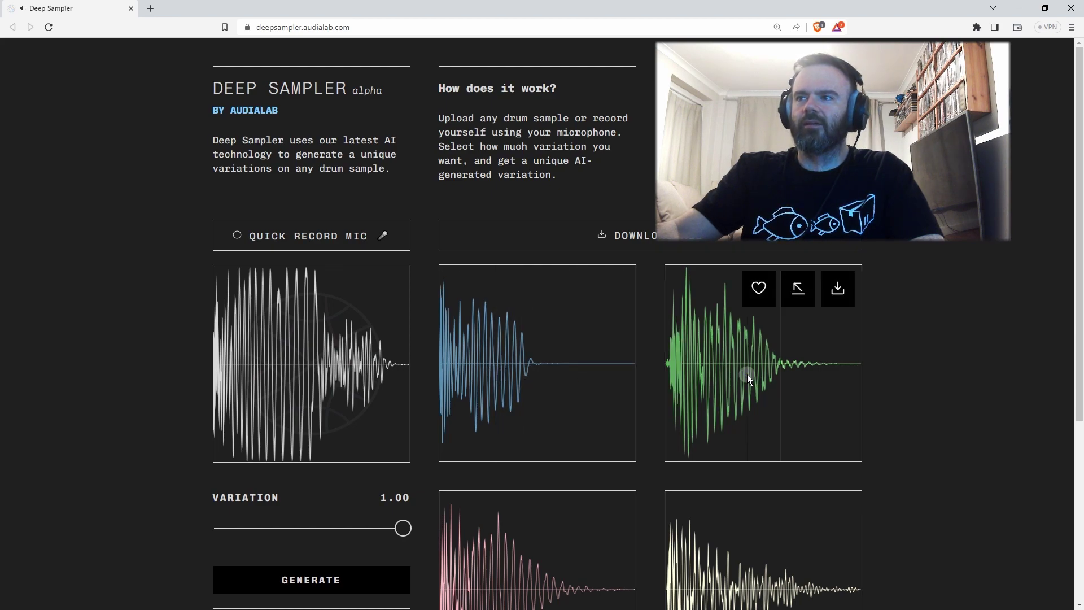
mouse_move(522, 549)
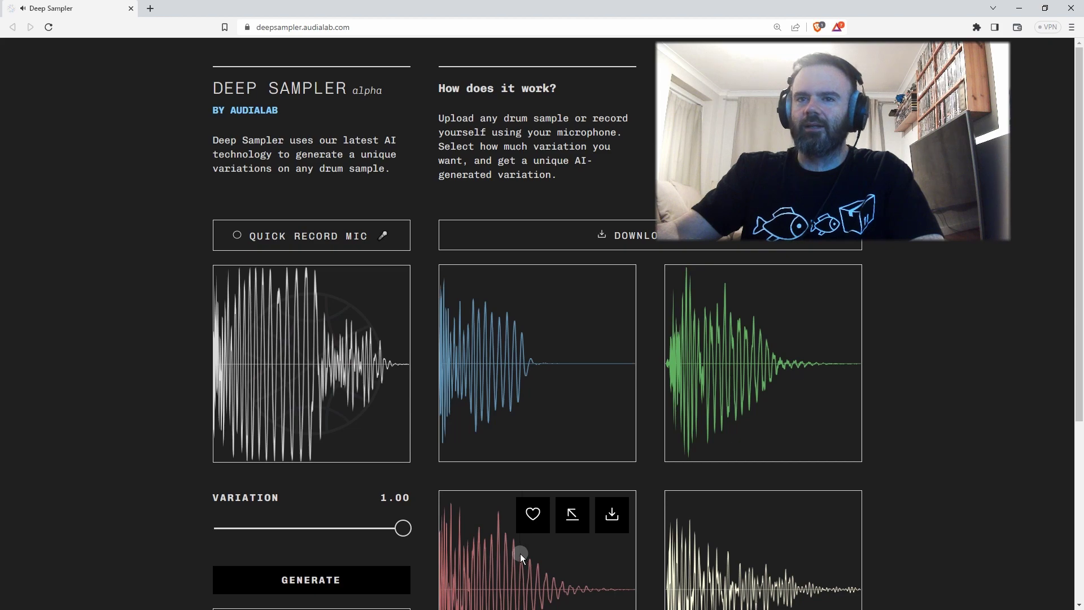
mouse_move(713, 551)
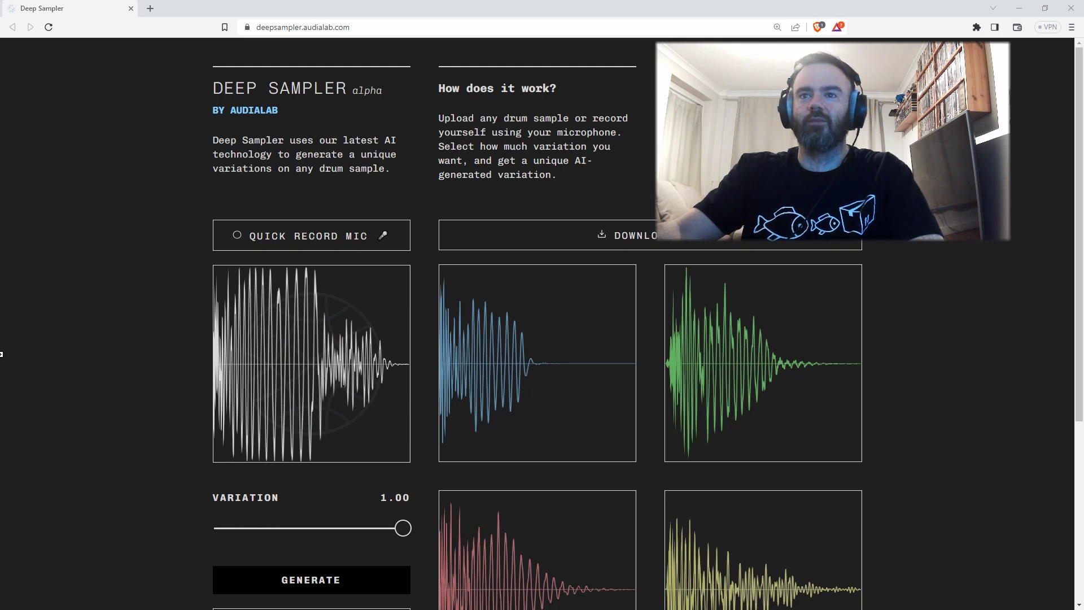
Replace the source with a different drum sample and generate its variations at a variation amount of 0.50.
left_click_drag(1, 354, 330, 367)
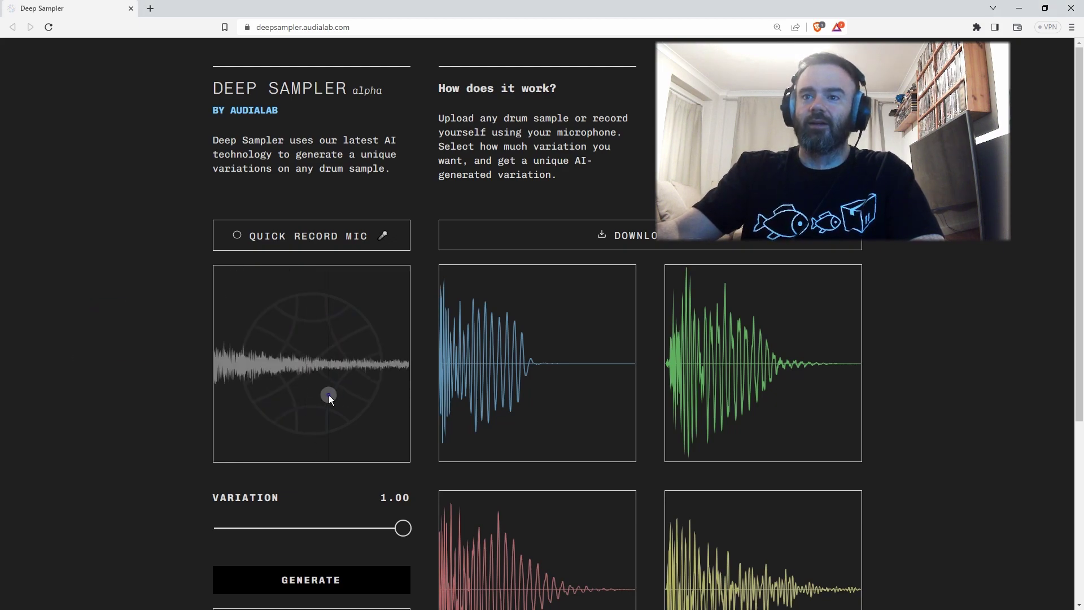
left_click(328, 395)
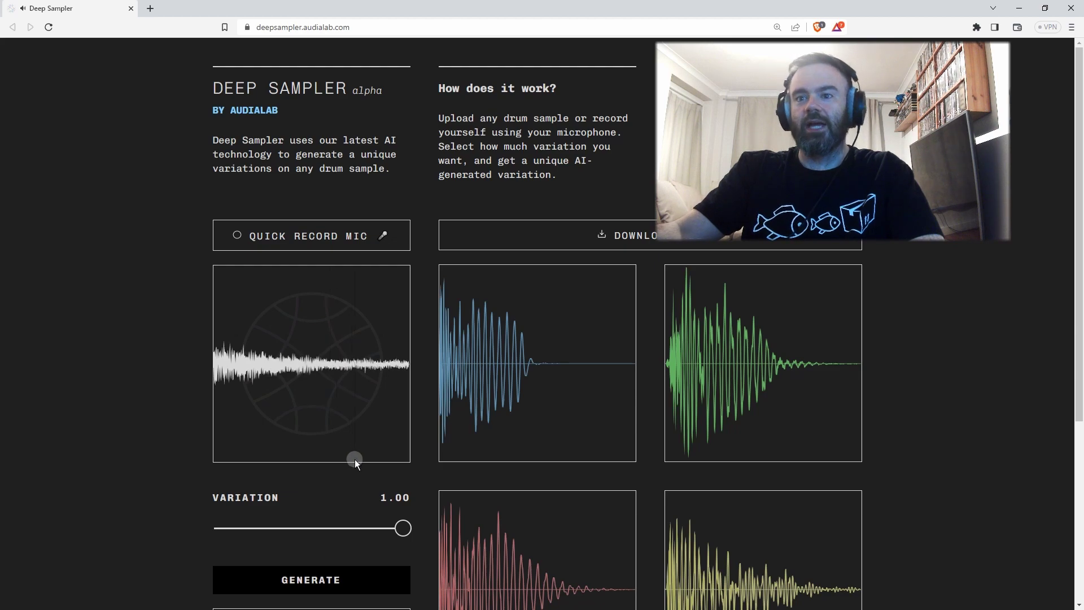
left_click_drag(403, 528, 311, 531)
left_click(332, 580)
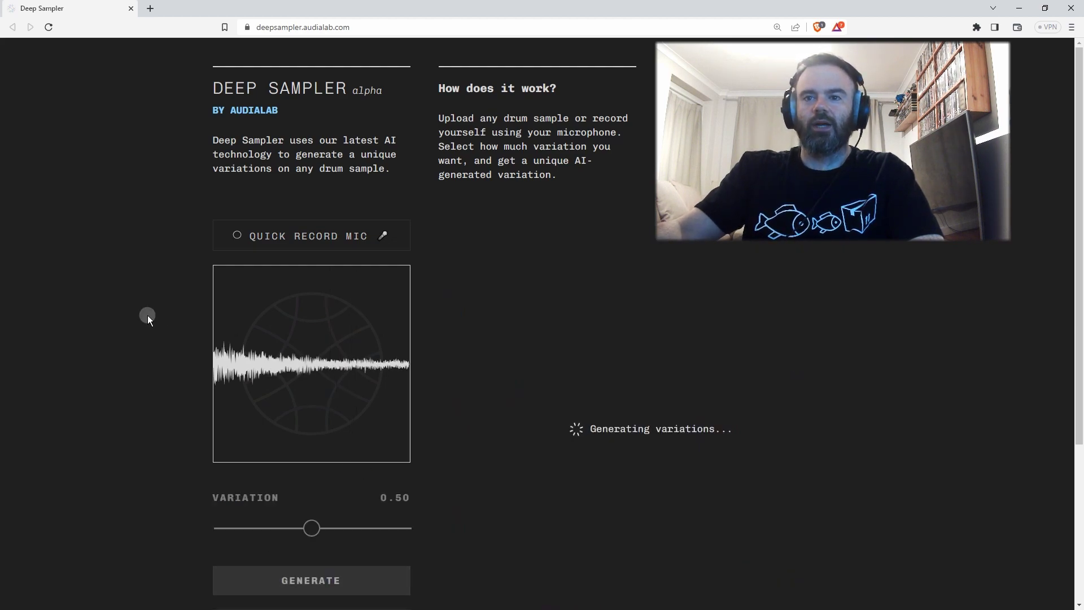
Play the blue and green variations of the newly loaded sample, replaying each one.
left_click(561, 364)
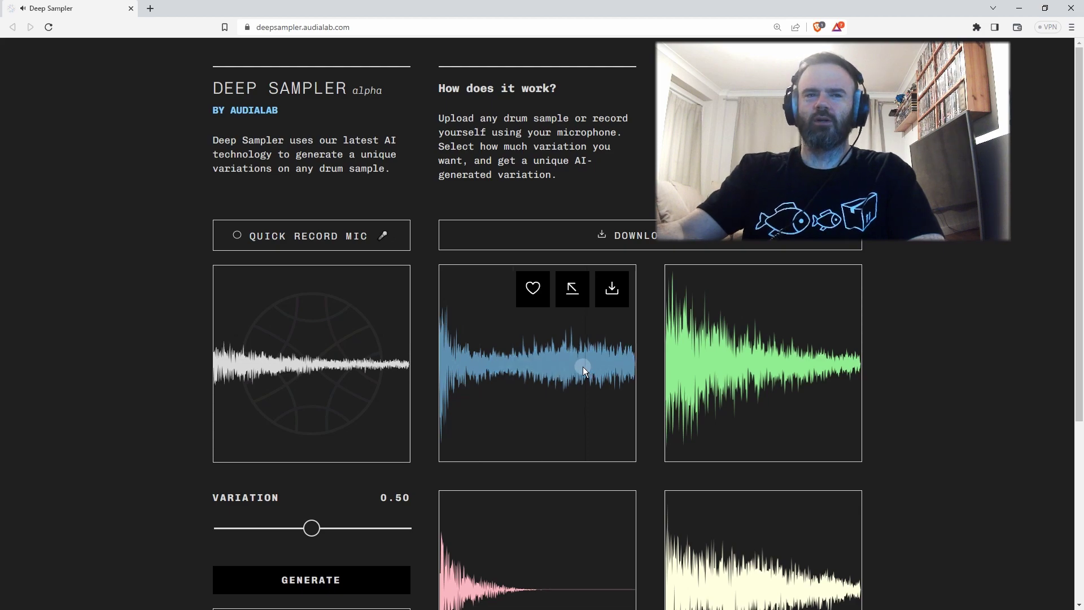
left_click(602, 368)
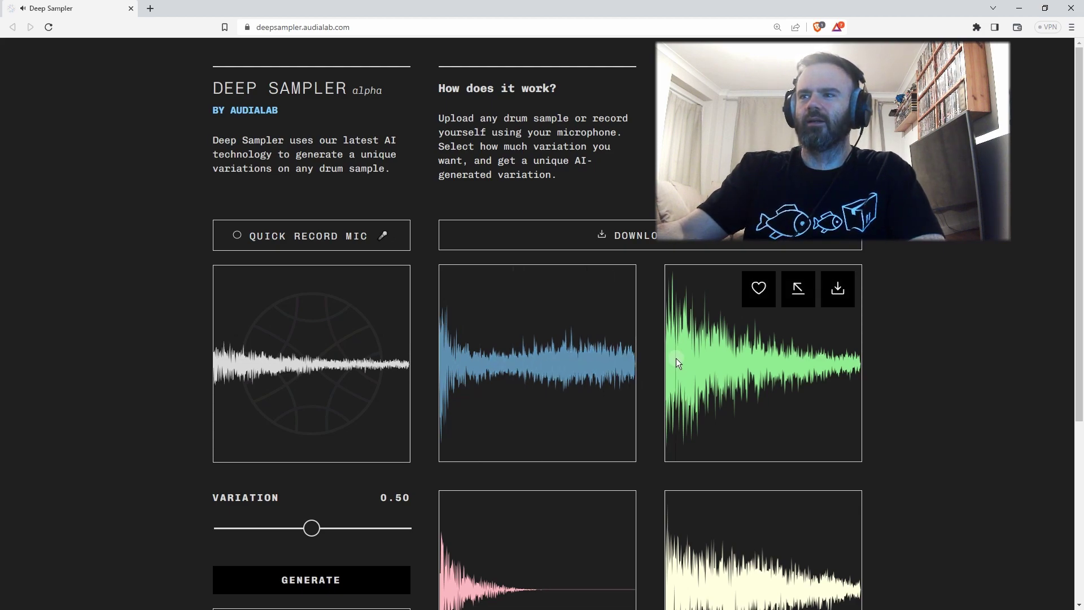
left_click(697, 361)
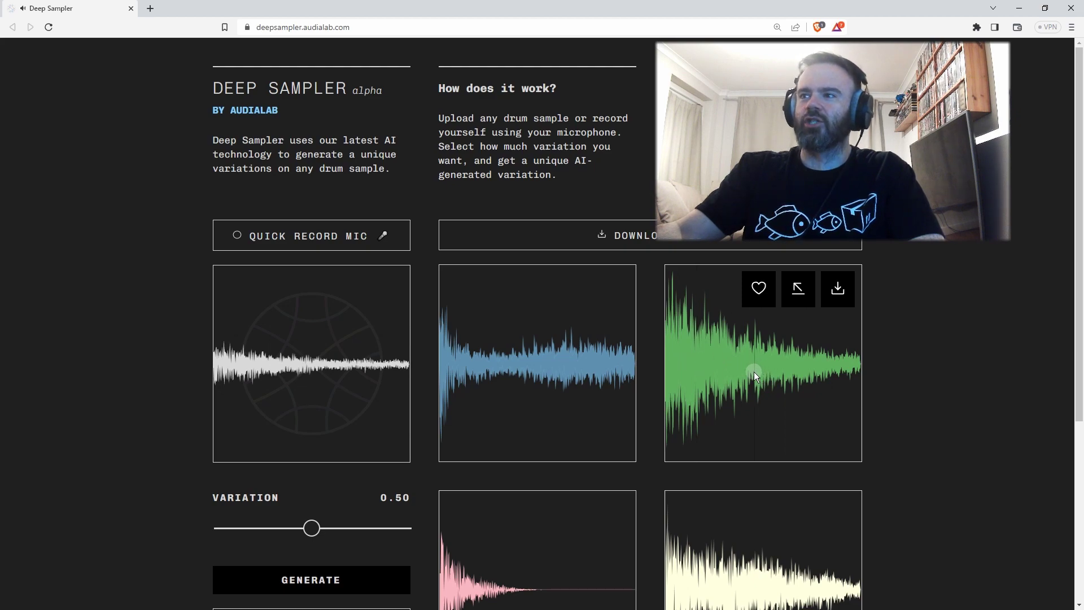
left_click(726, 371)
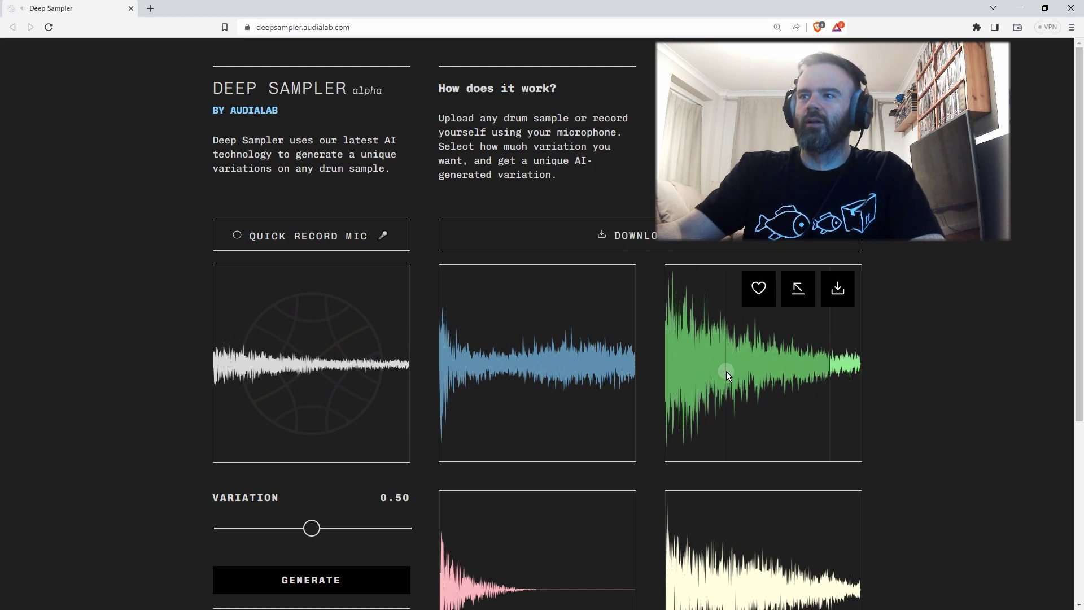
left_click(726, 371)
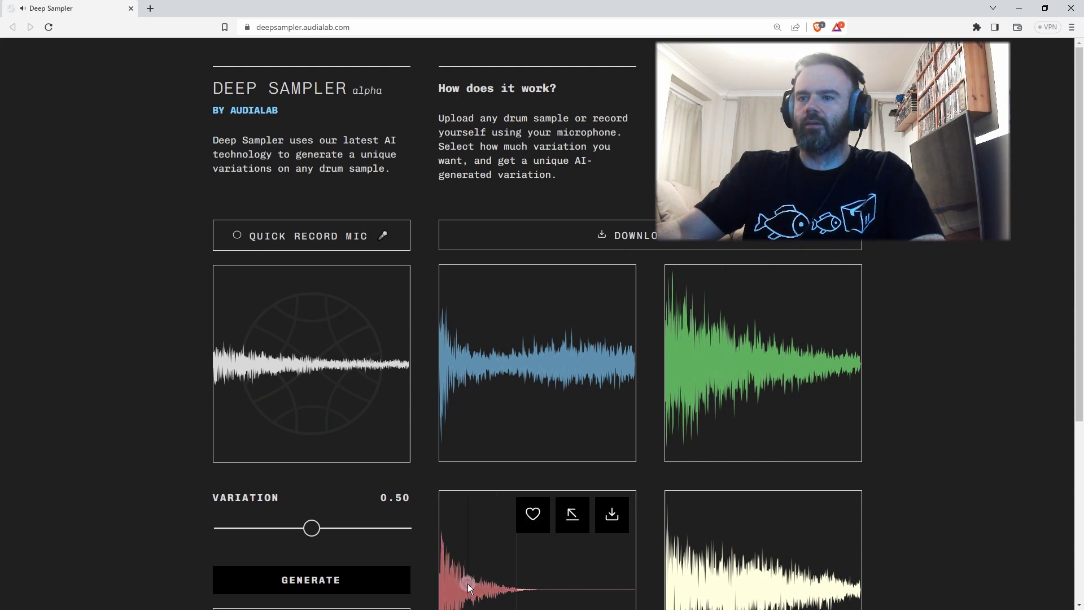
Compare the red variation with the original sample by playing them alternately, and play the yellow variation.
left_click(318, 371)
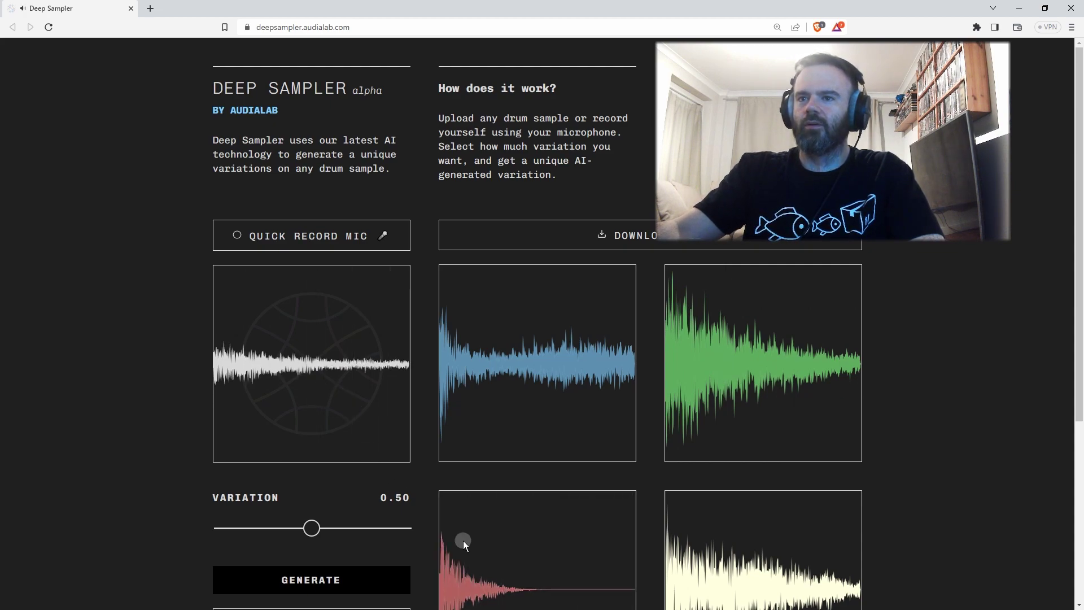
left_click(509, 590)
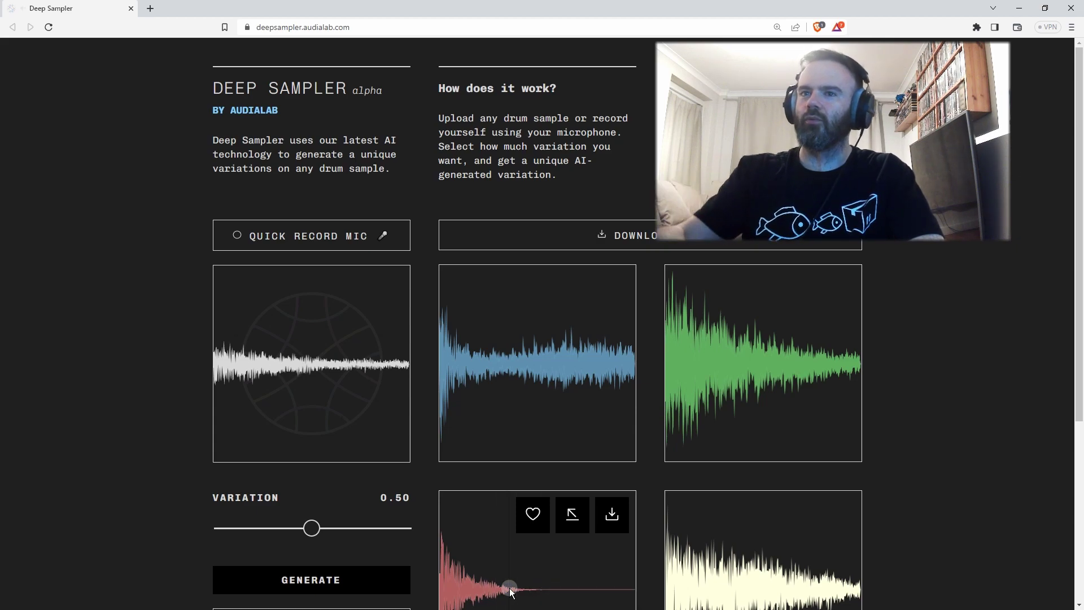
left_click(327, 395)
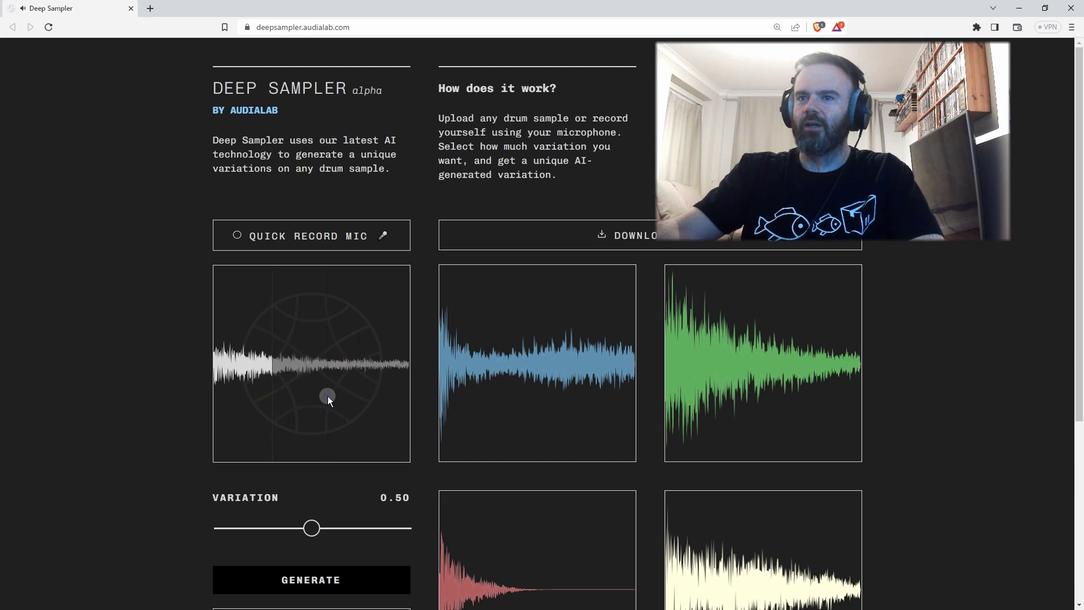
left_click(525, 586)
left_click(727, 561)
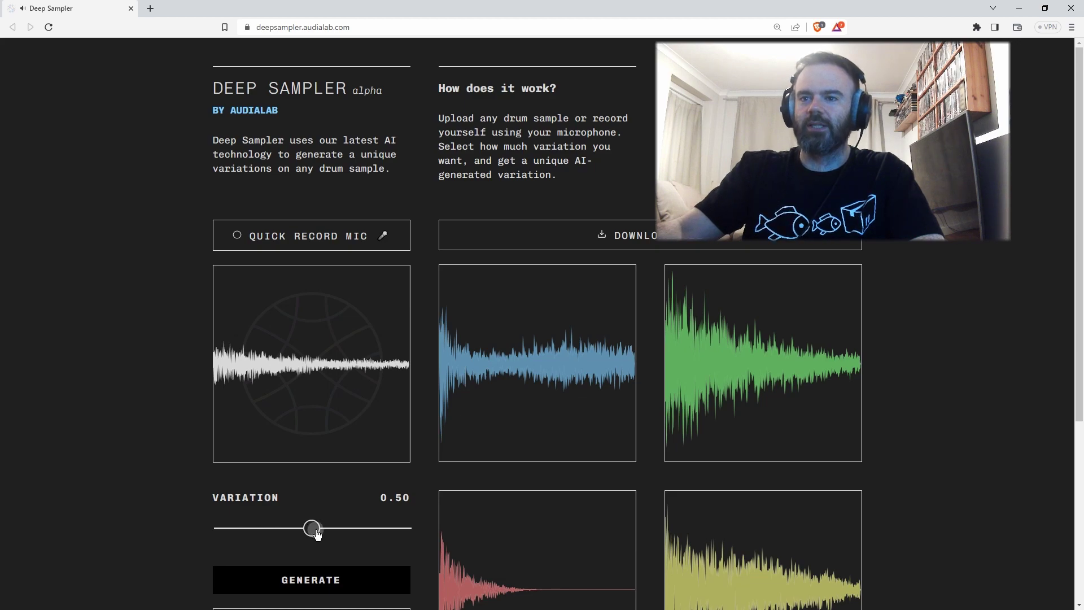
Generate variations at a variation amount of 0.90 and play all four, comparing the green one with the original.
left_click_drag(312, 528, 385, 536)
left_click(571, 388)
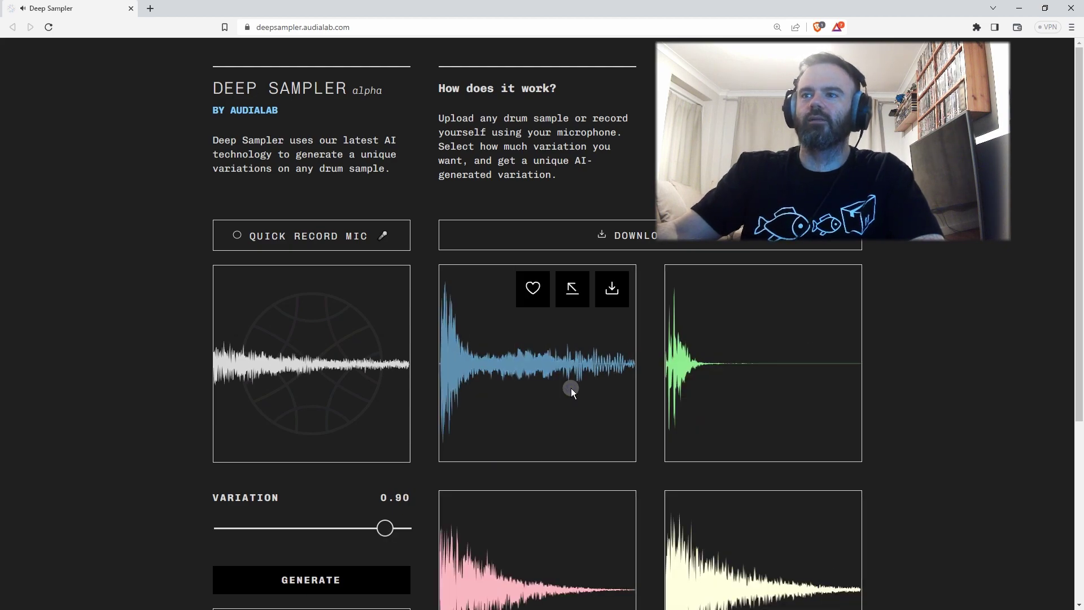
left_click(764, 385)
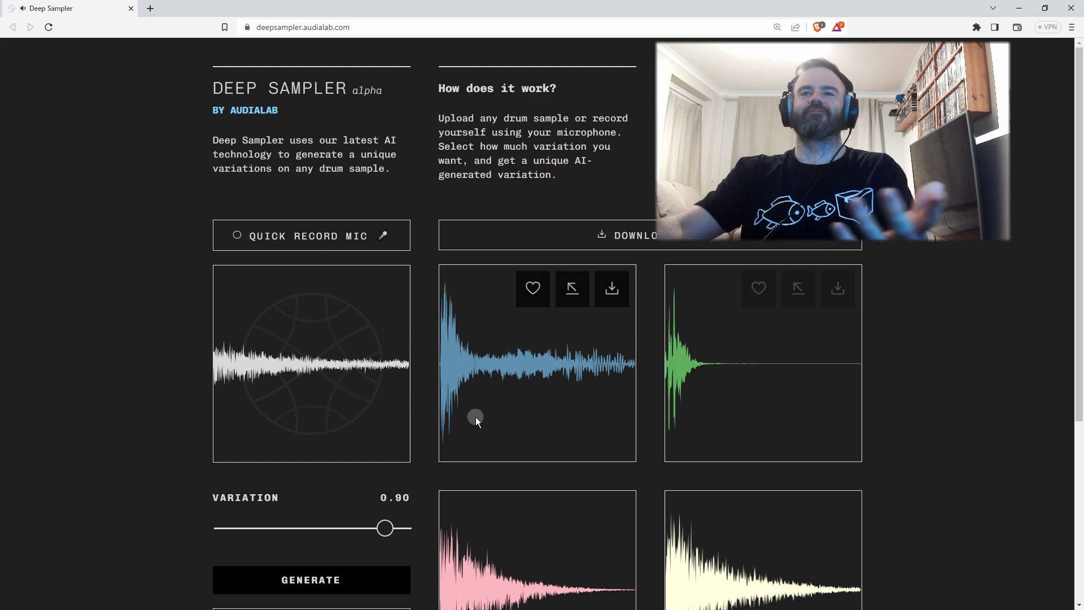
left_click(355, 396)
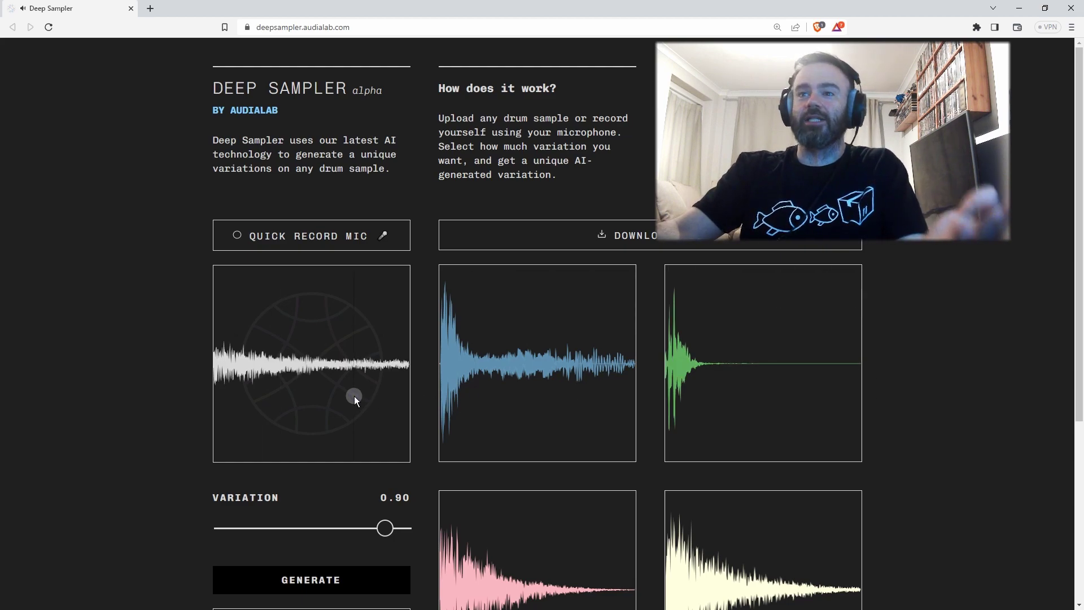
left_click(787, 388)
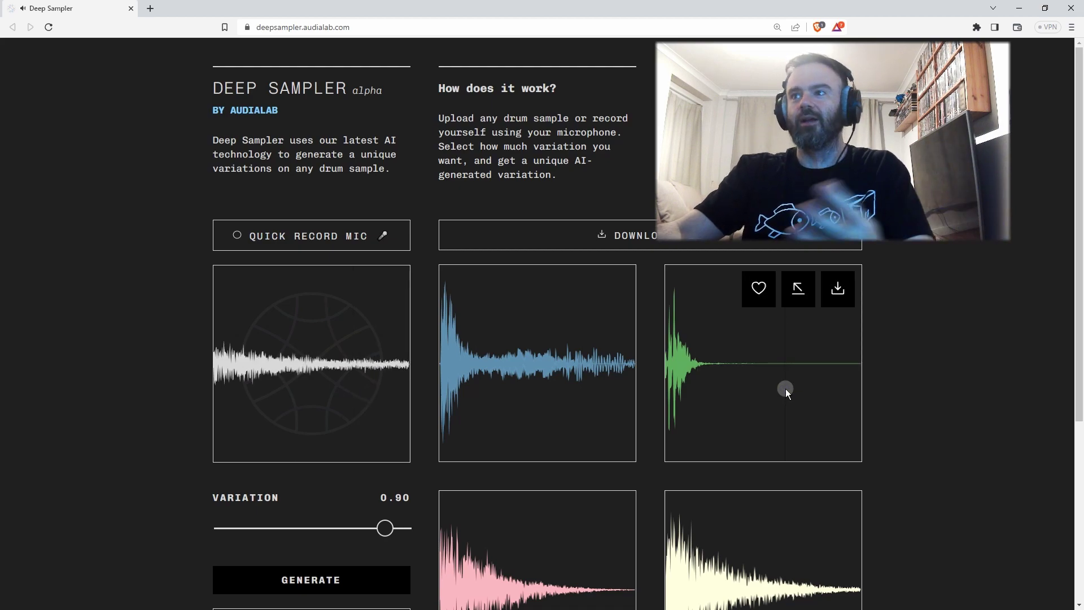
left_click(529, 537)
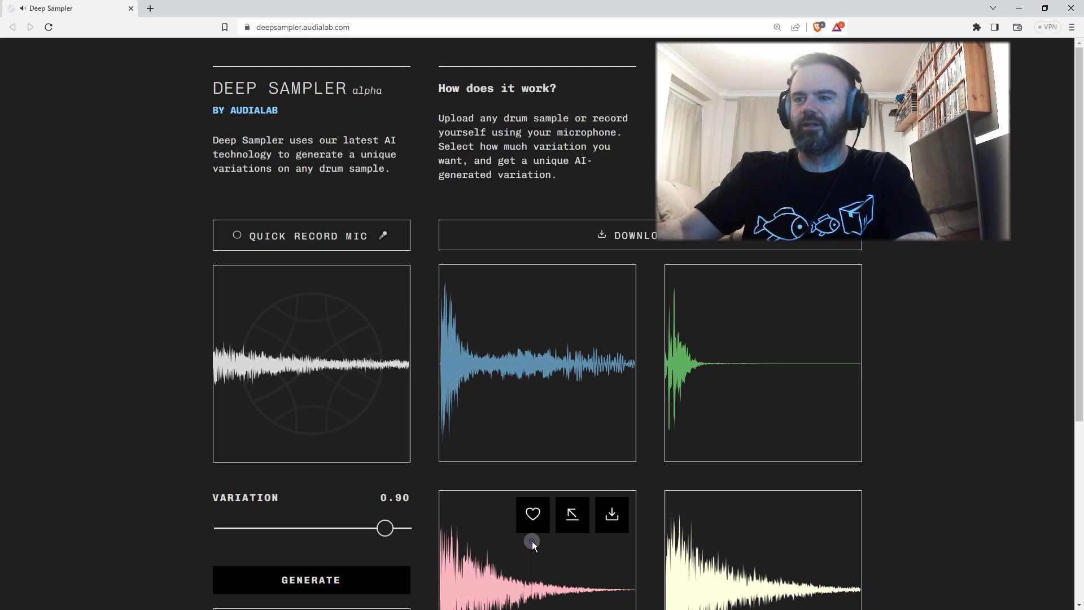
left_click(714, 547)
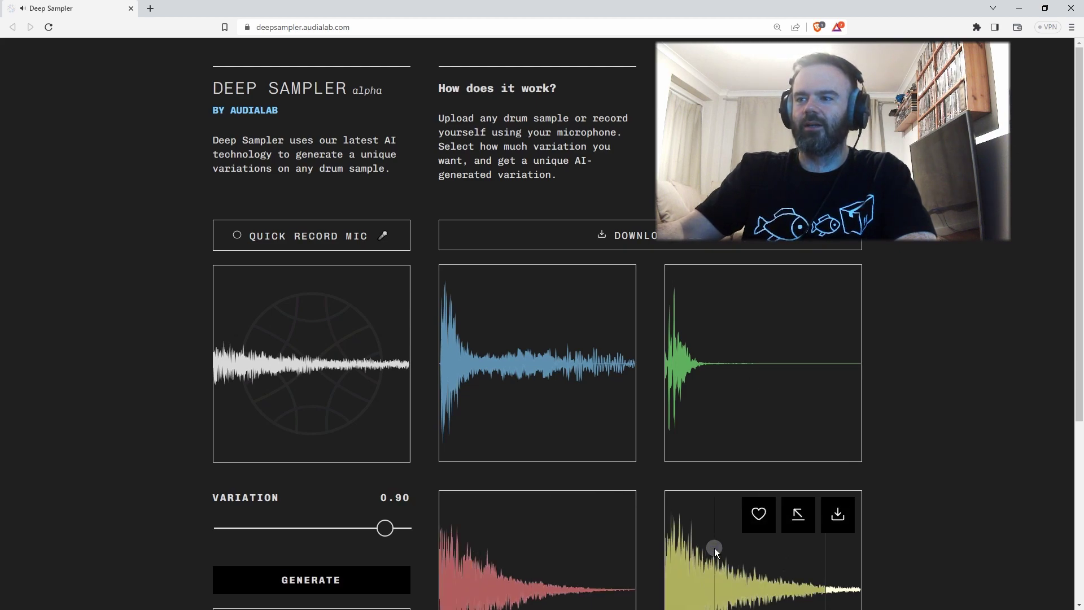
left_click(717, 579)
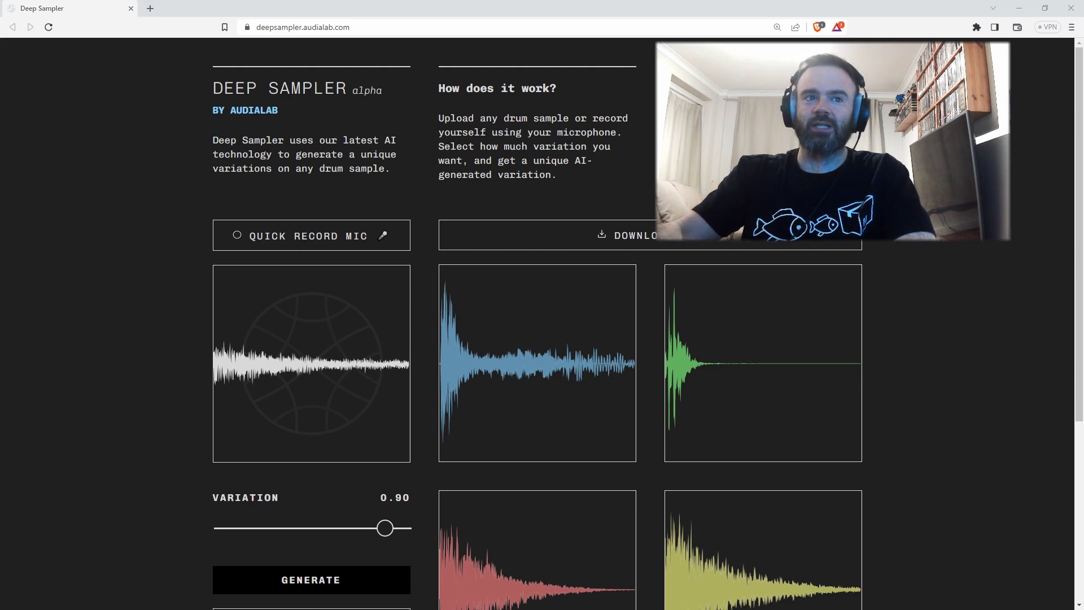
Load another drum sample as the source and generate its variations at a variation amount of 0.50.
left_click_drag(0, 339, 324, 384)
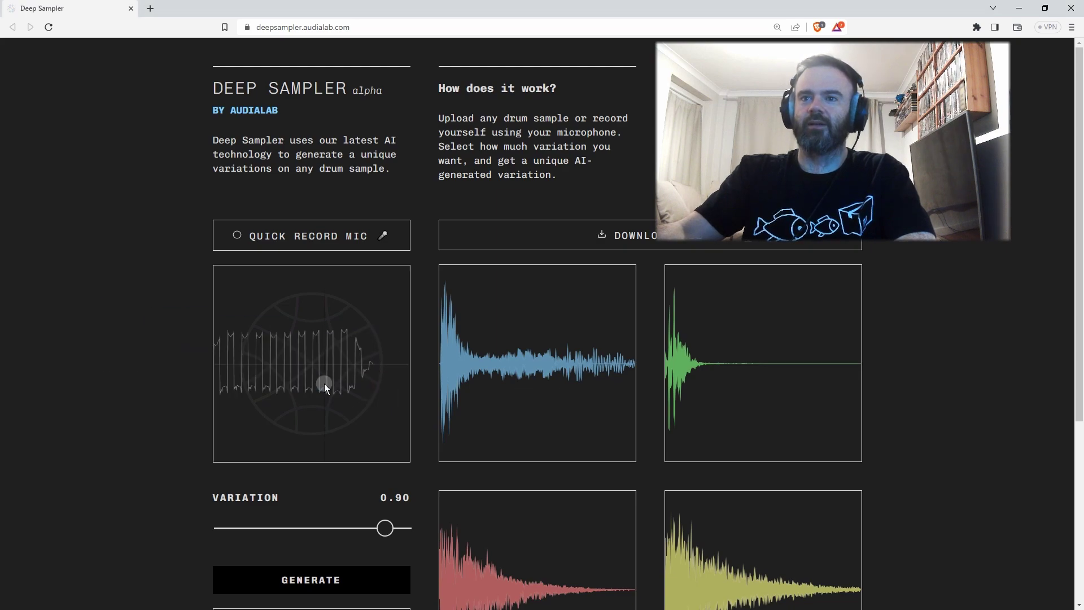
left_click(312, 528)
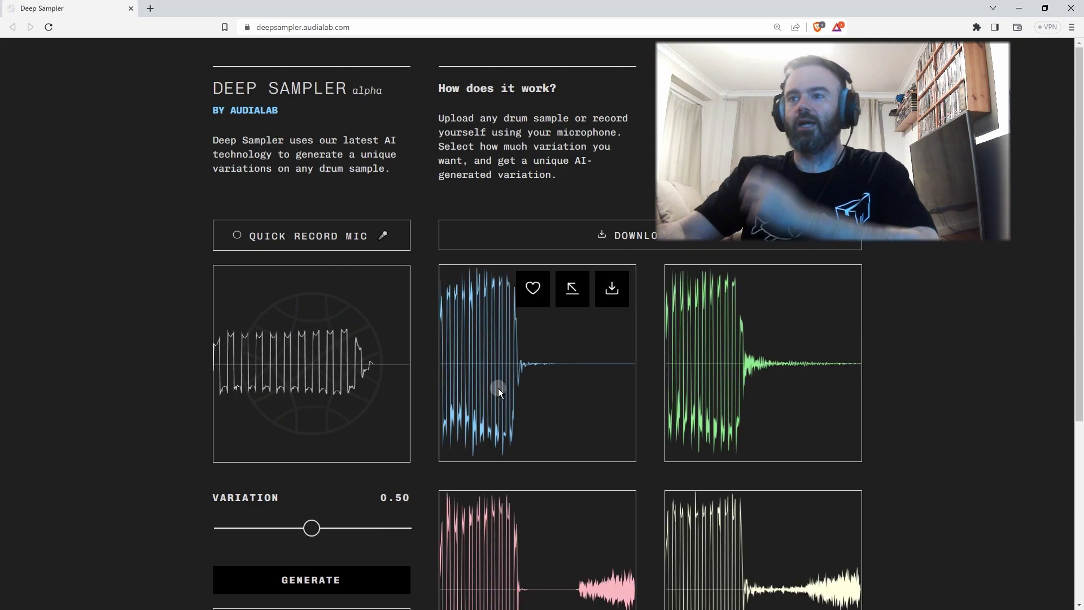
Play all four 0.50 variations of the latest source sample one after another.
left_click(498, 388)
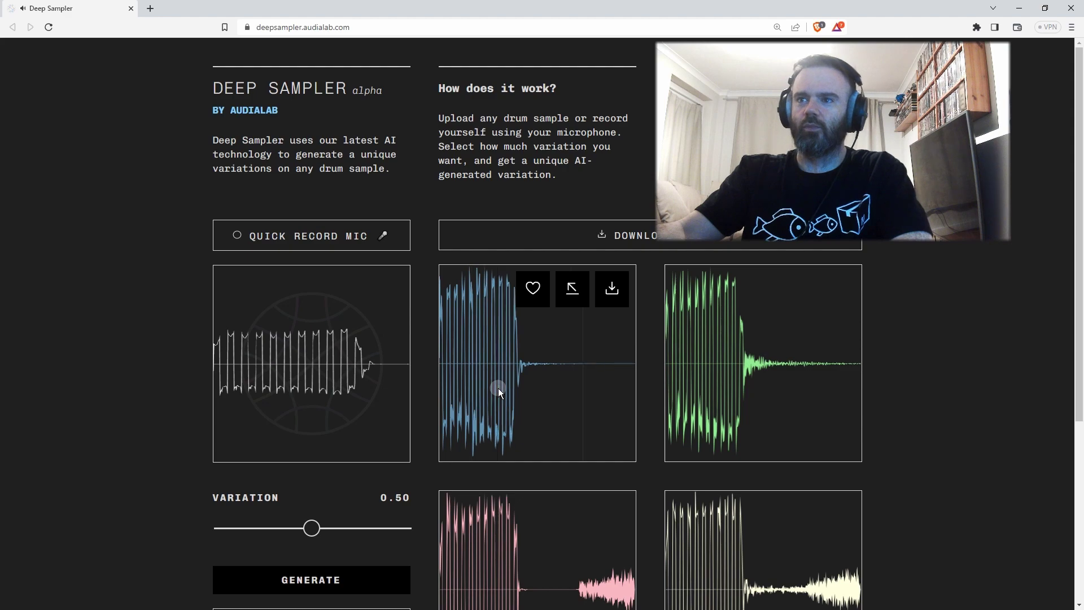
left_click(730, 386)
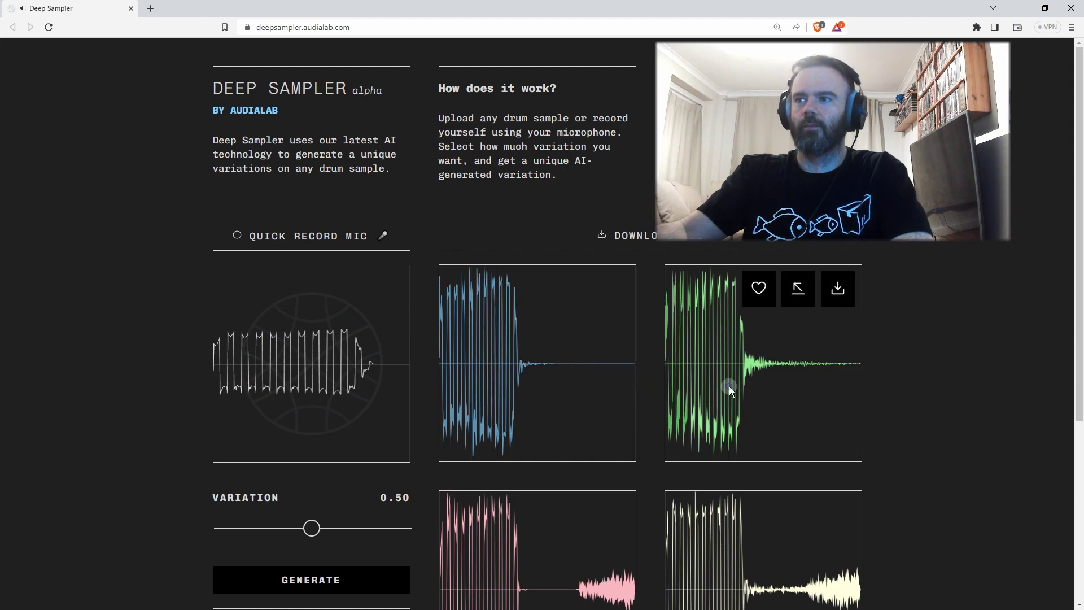
left_click(465, 554)
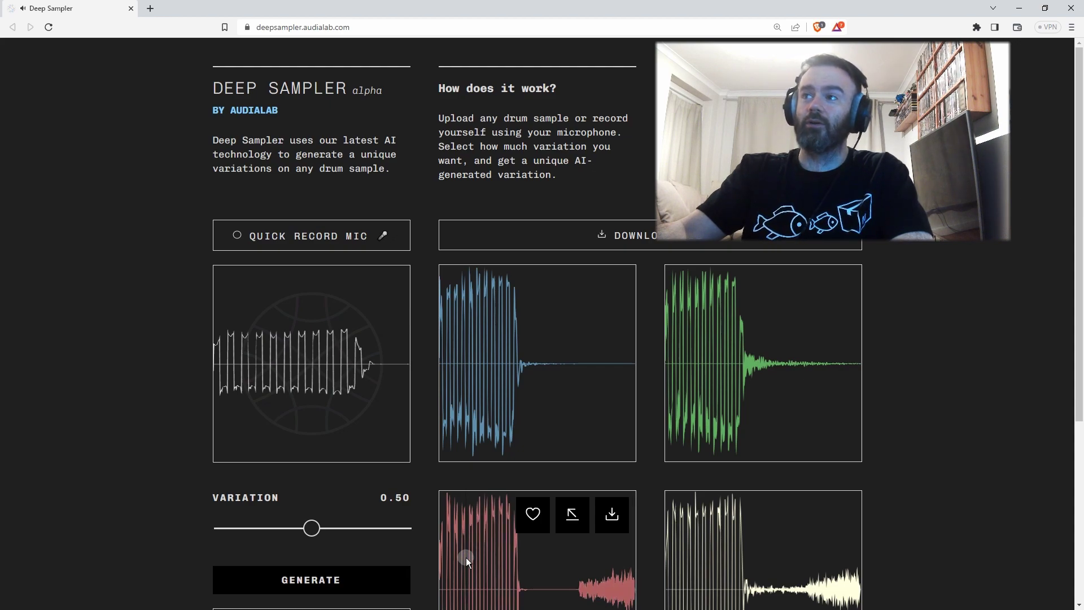
left_click(718, 551)
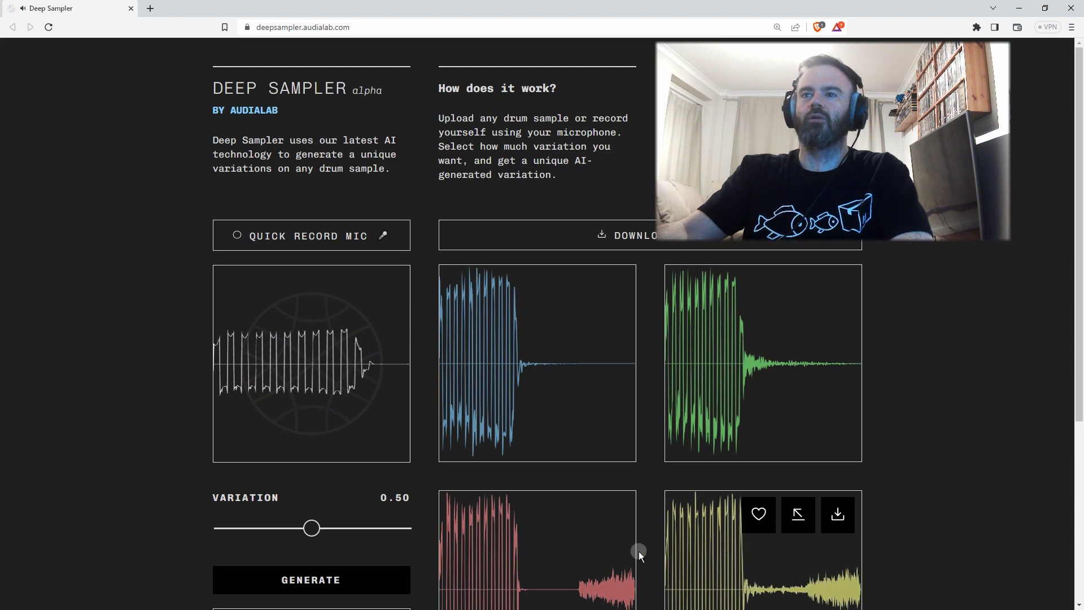
Generate variations with the variation amount set to 0.20 and play the new sounds.
left_click_drag(312, 529, 257, 534)
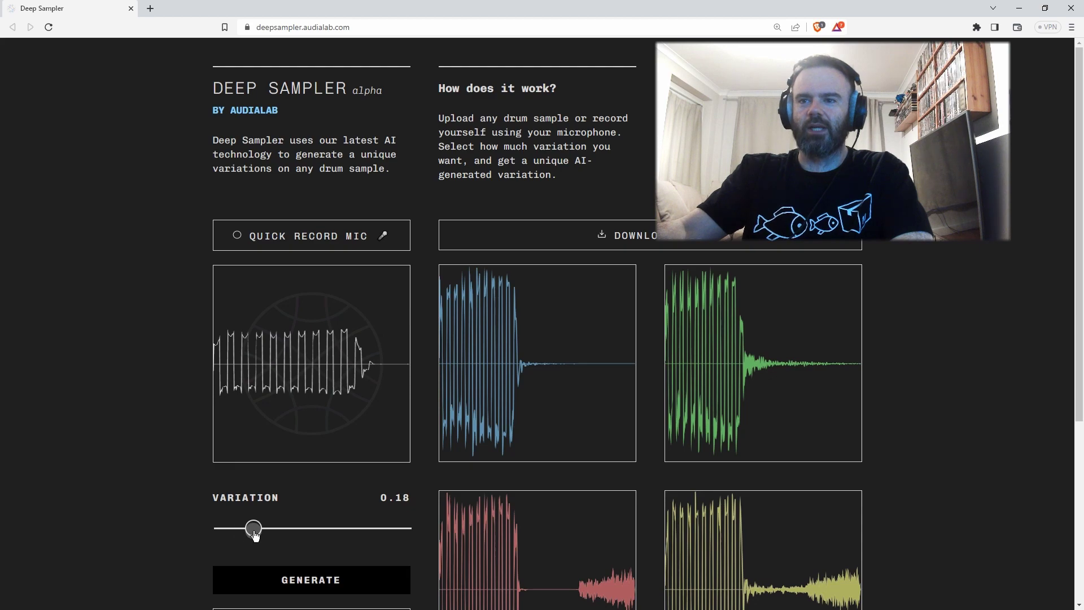
left_click(615, 367)
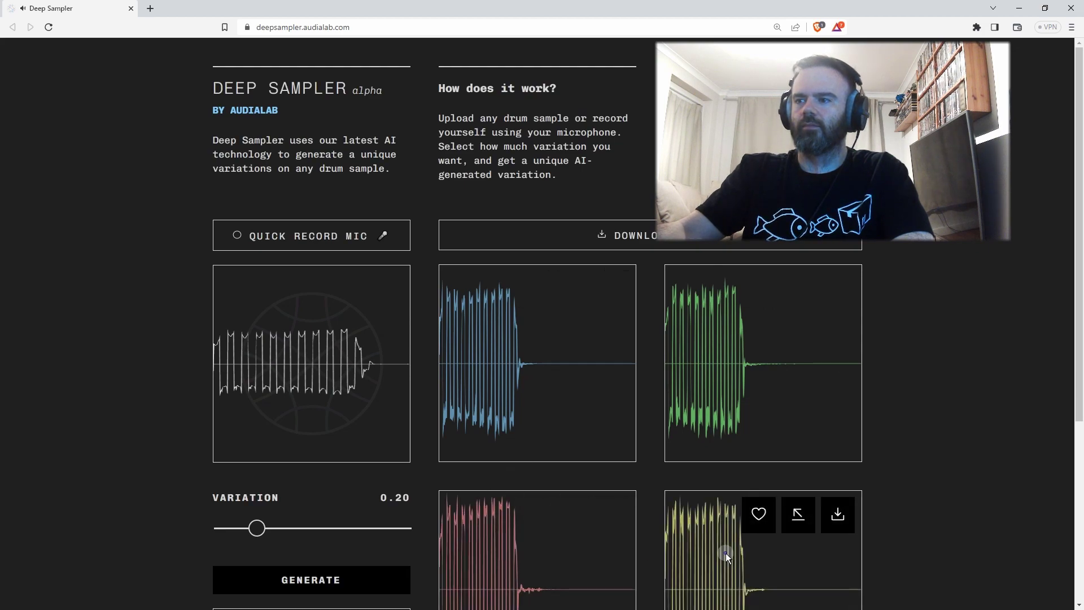
left_click(479, 555)
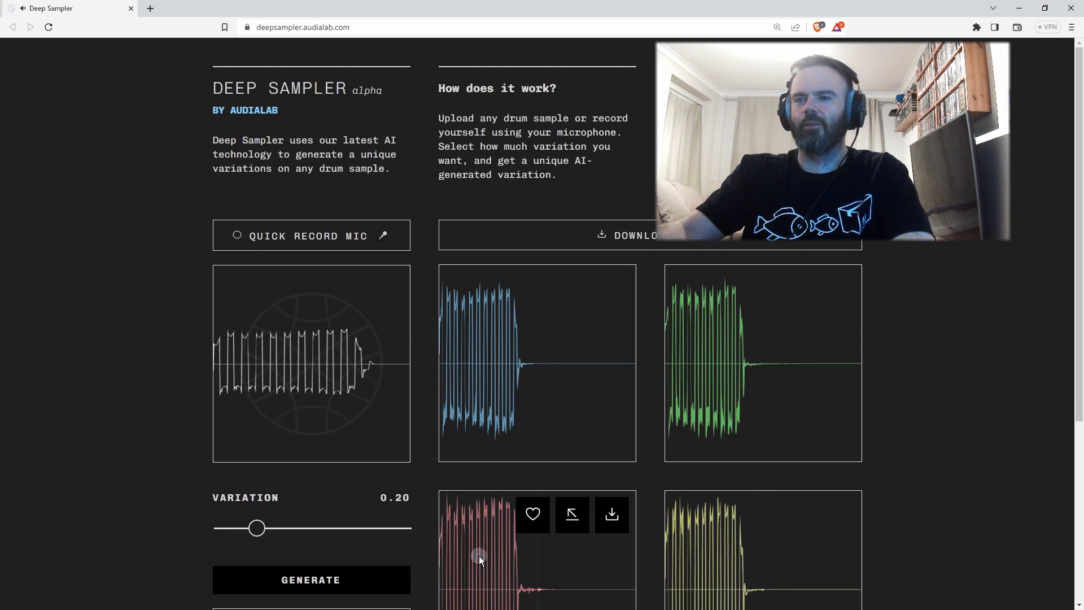
Generate variations at a variation amount of 0.95 and play all four new sounds.
left_click_drag(256, 529, 395, 528)
left_click(476, 378)
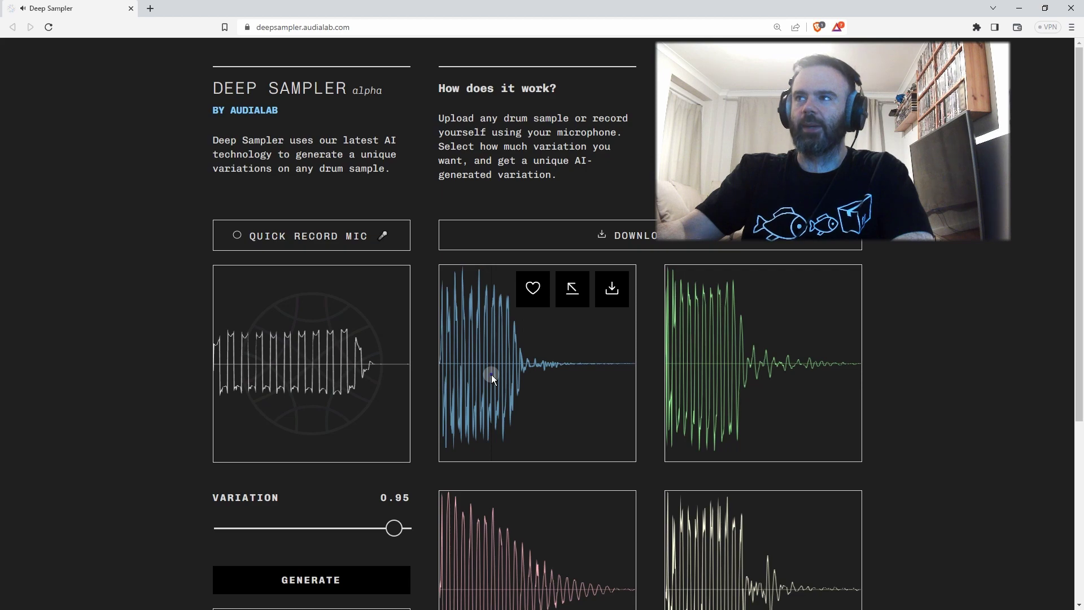
left_click(712, 374)
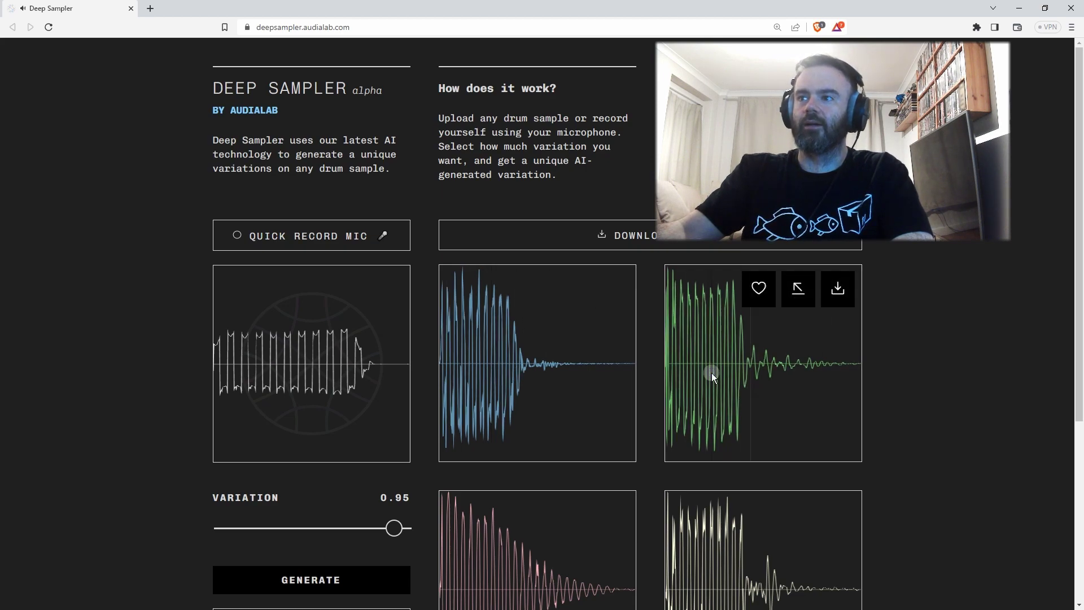
left_click(473, 556)
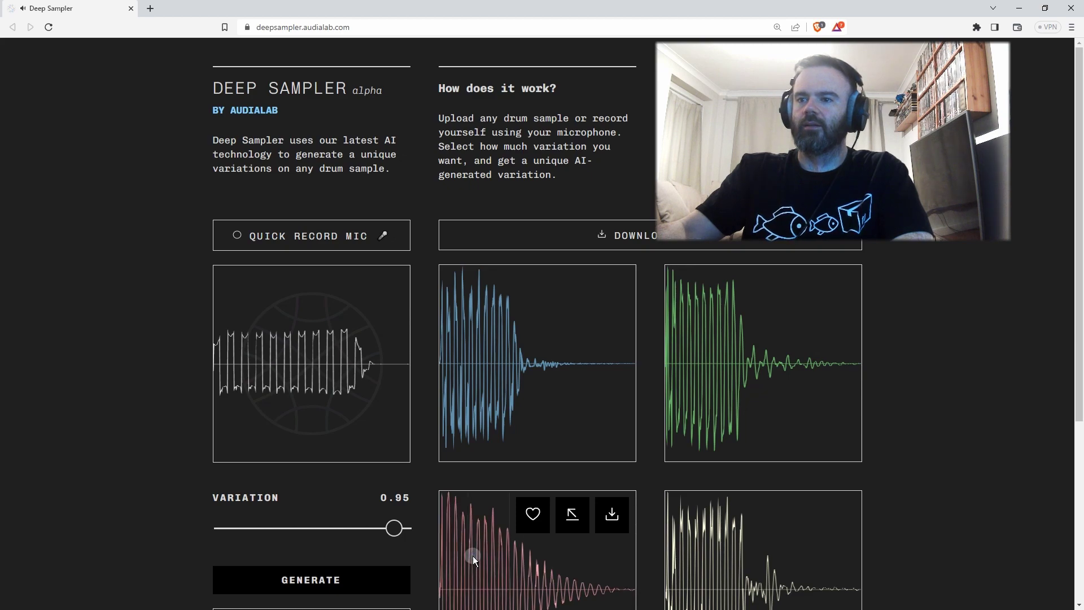
left_click(702, 554)
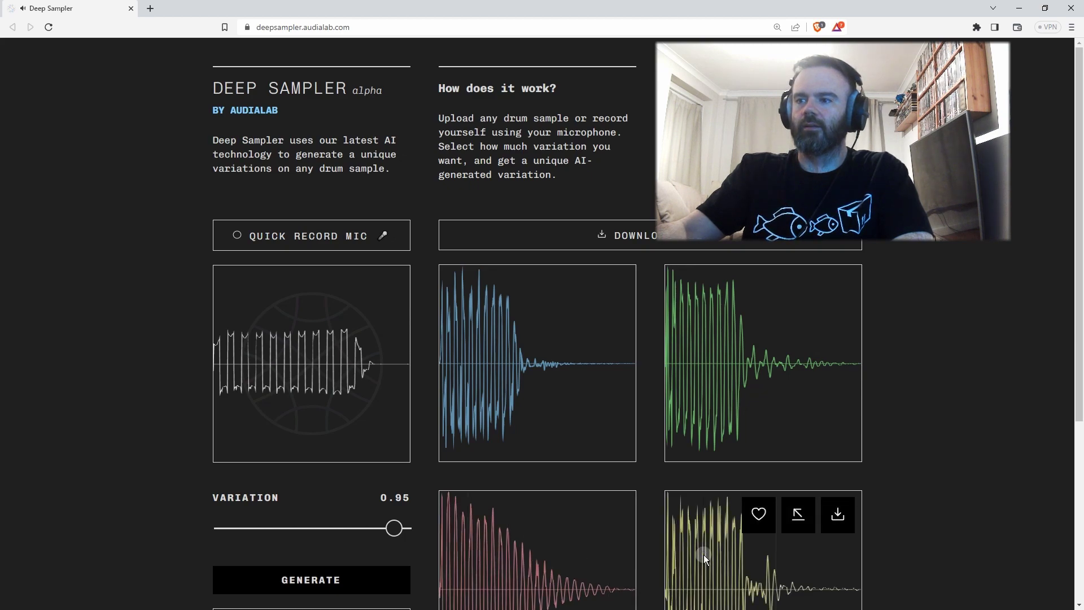
Record a new source sample with the microphone, play it back and generate its variations at a variation amount of 0.95.
left_click(350, 587)
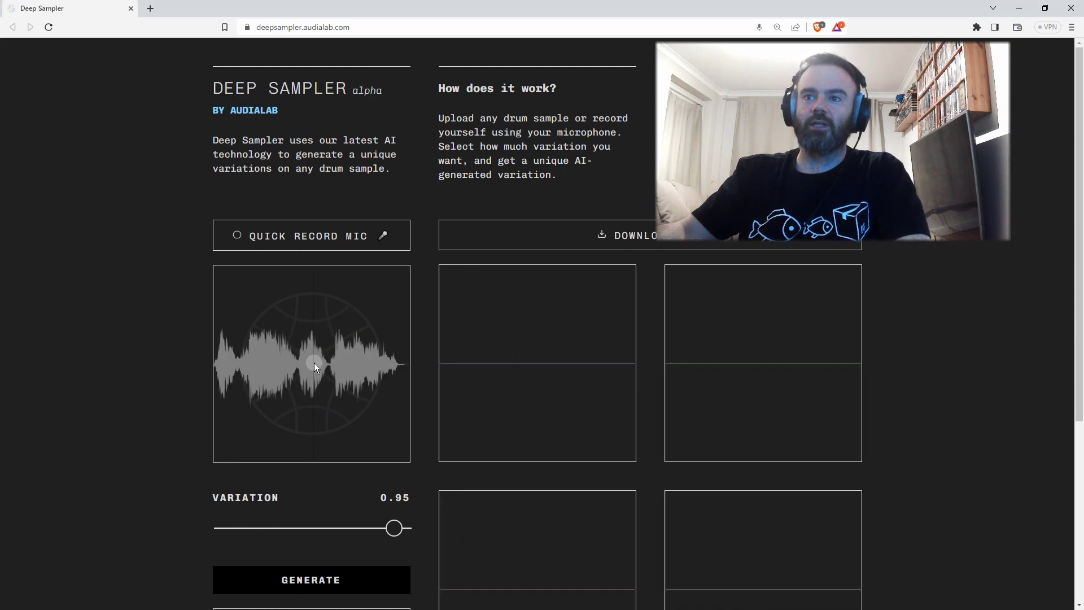
left_click(314, 363)
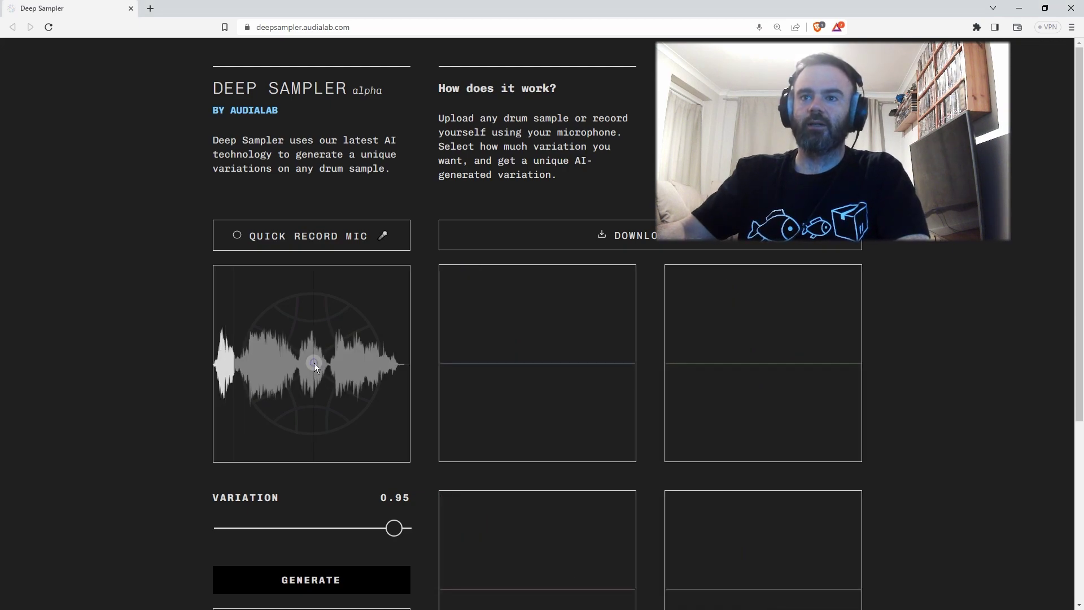
left_click(328, 581)
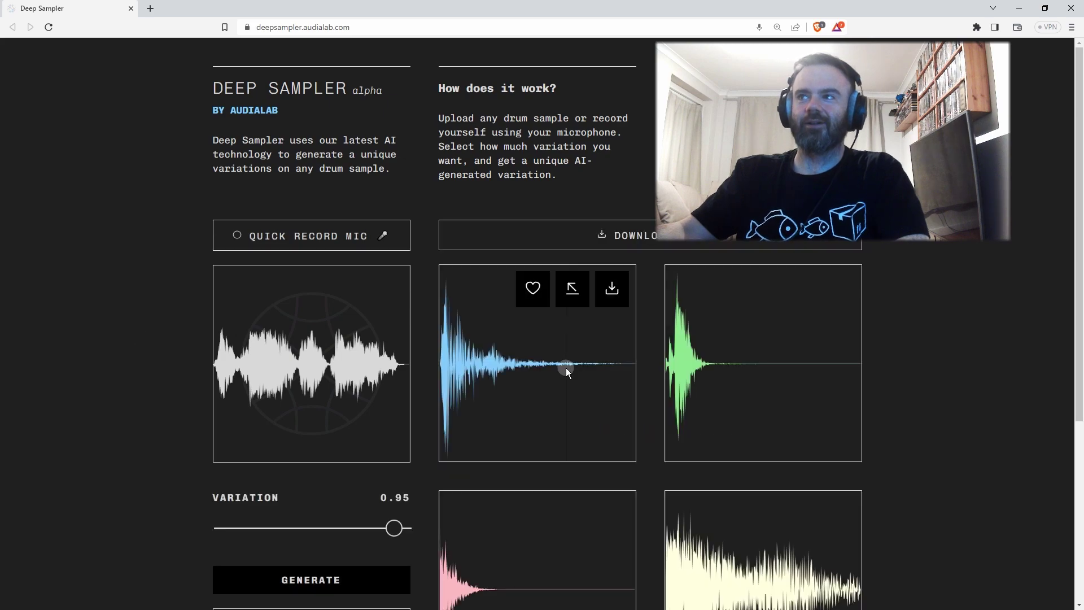
Play all four 0.95 variations of the microphone recording one after another.
left_click(543, 373)
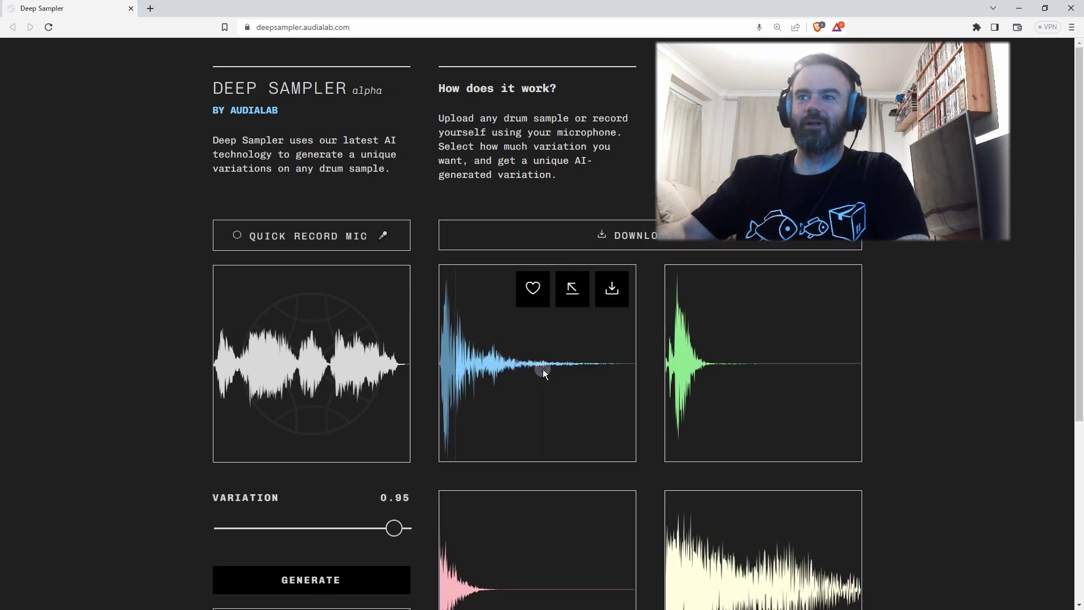
left_click(740, 375)
left_click(503, 579)
left_click(749, 566)
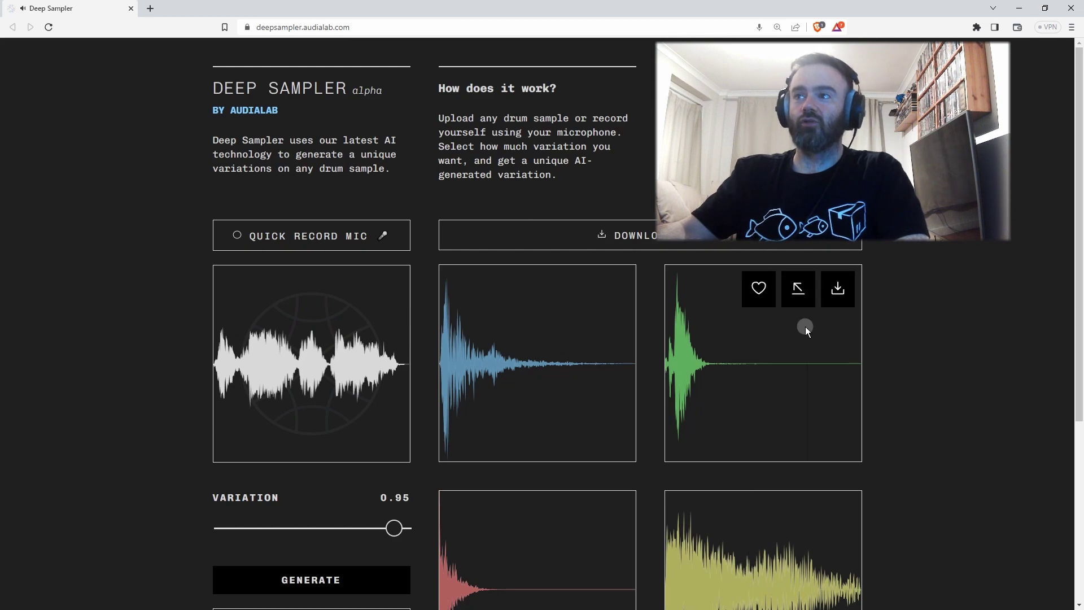
Generate variations of the recording at a variation amount of 0.10 and play them, repeating the red and yellow ones.
left_click_drag(394, 528, 240, 529)
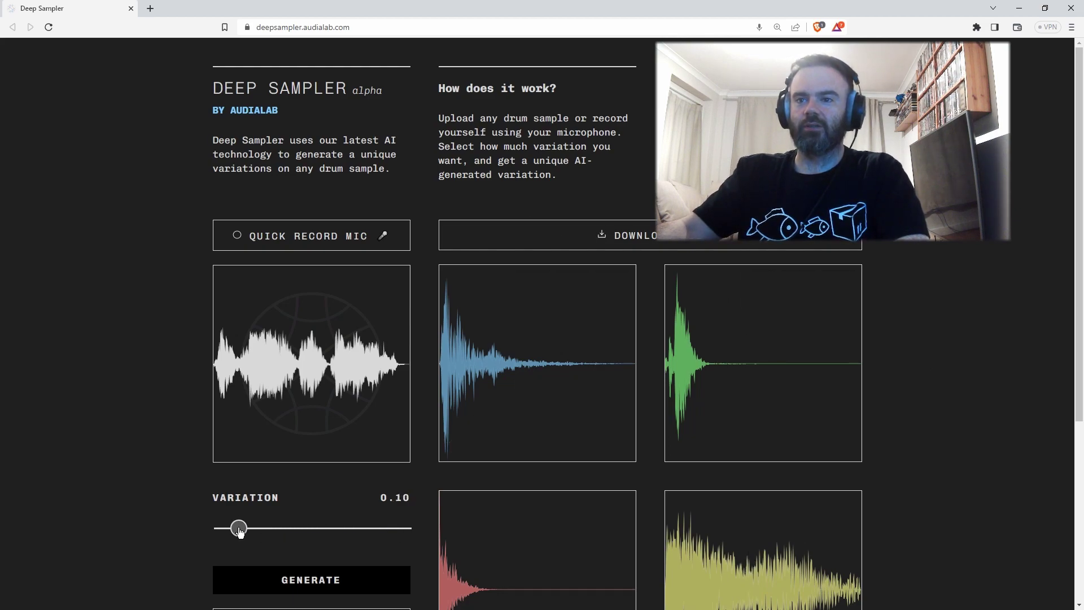
left_click(282, 580)
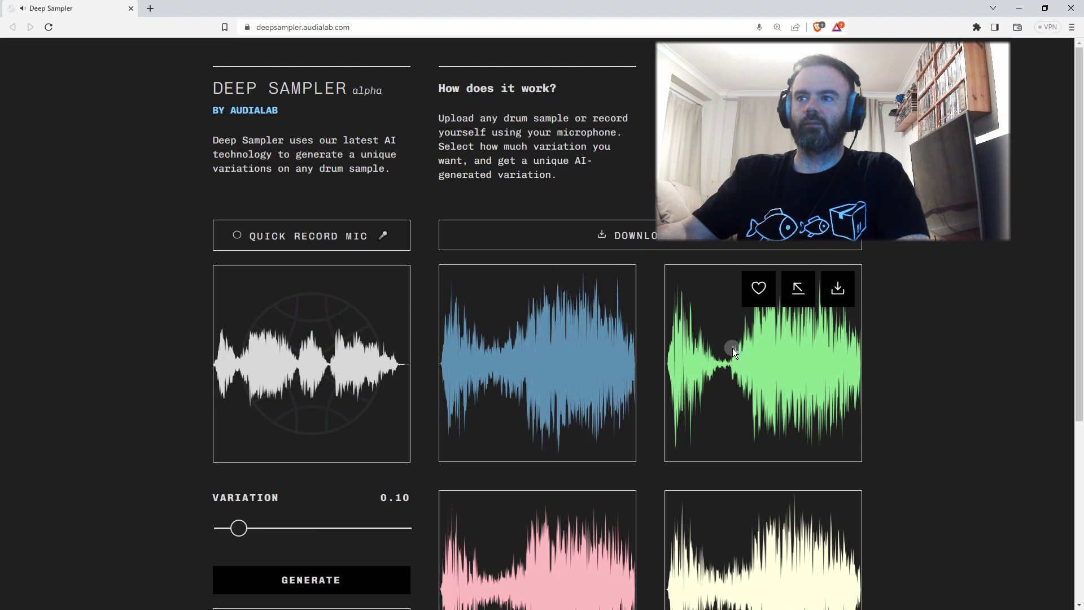
left_click(777, 367)
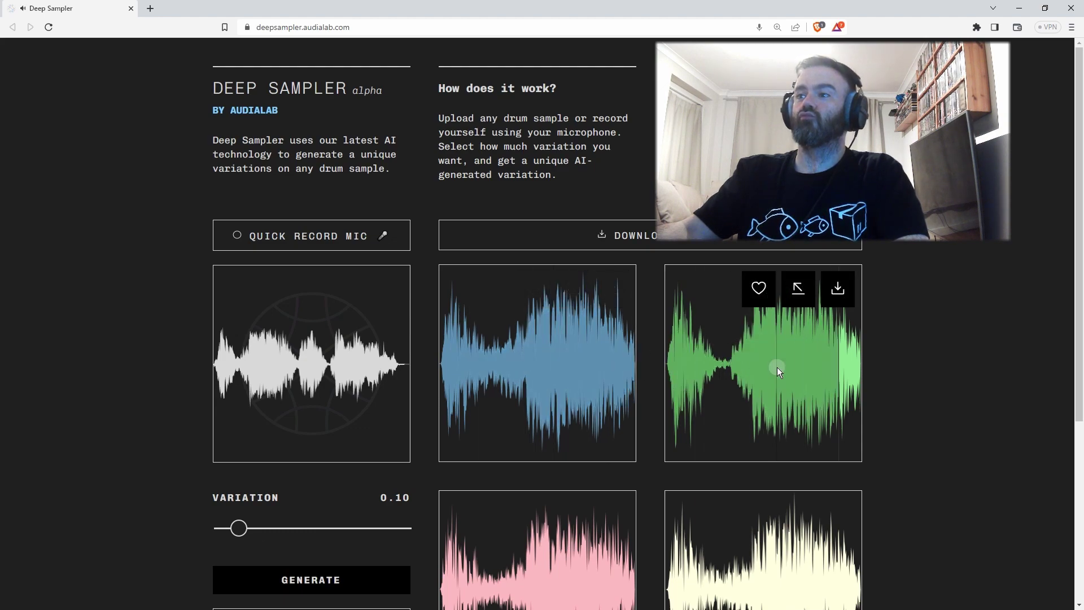
left_click(547, 555)
left_click(792, 561)
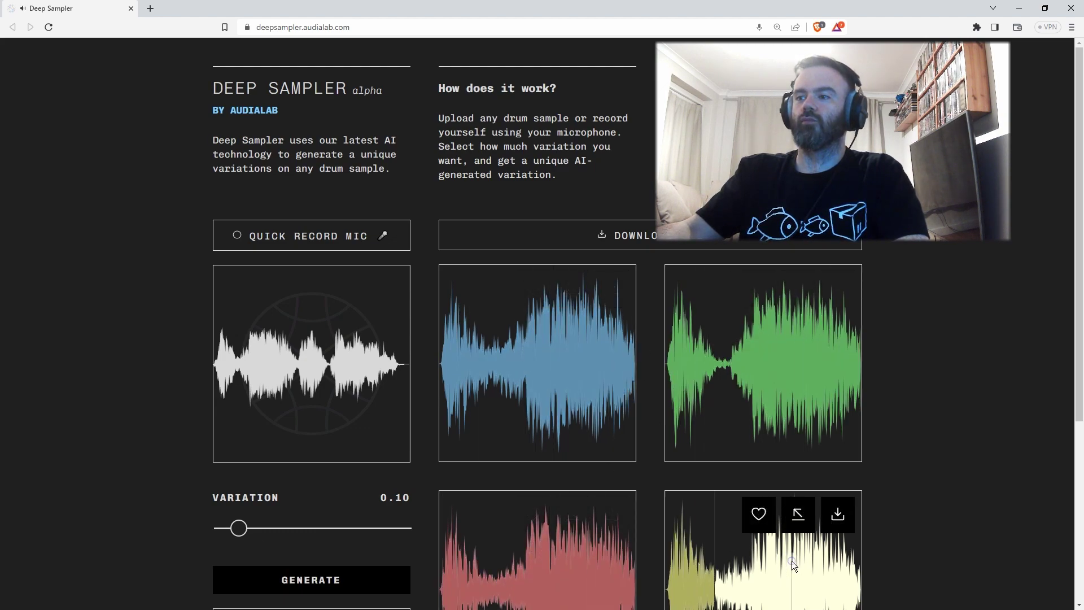
left_click(517, 446)
left_click(511, 564)
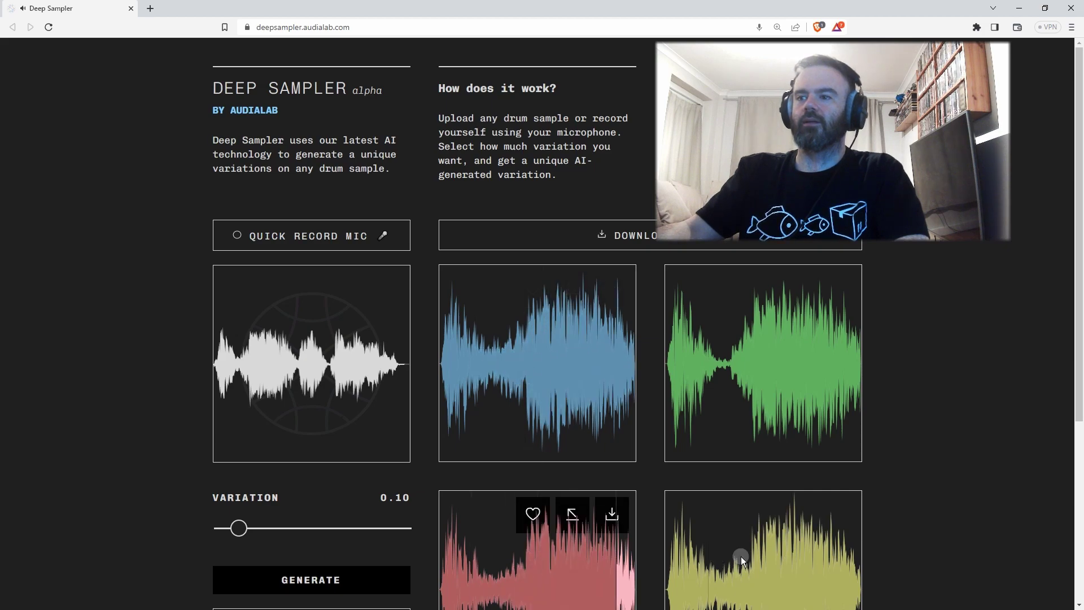
left_click(741, 557)
Generate variations of the microphone recording with the variation amount set to 0.50.
left_click_drag(240, 528, 310, 530)
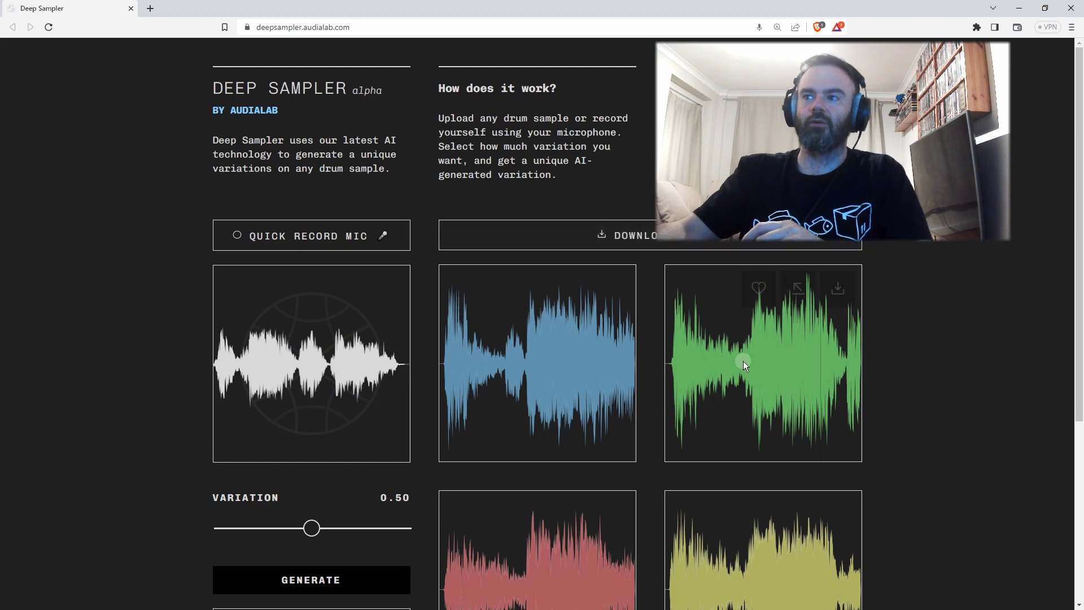
mouse_move(550, 326)
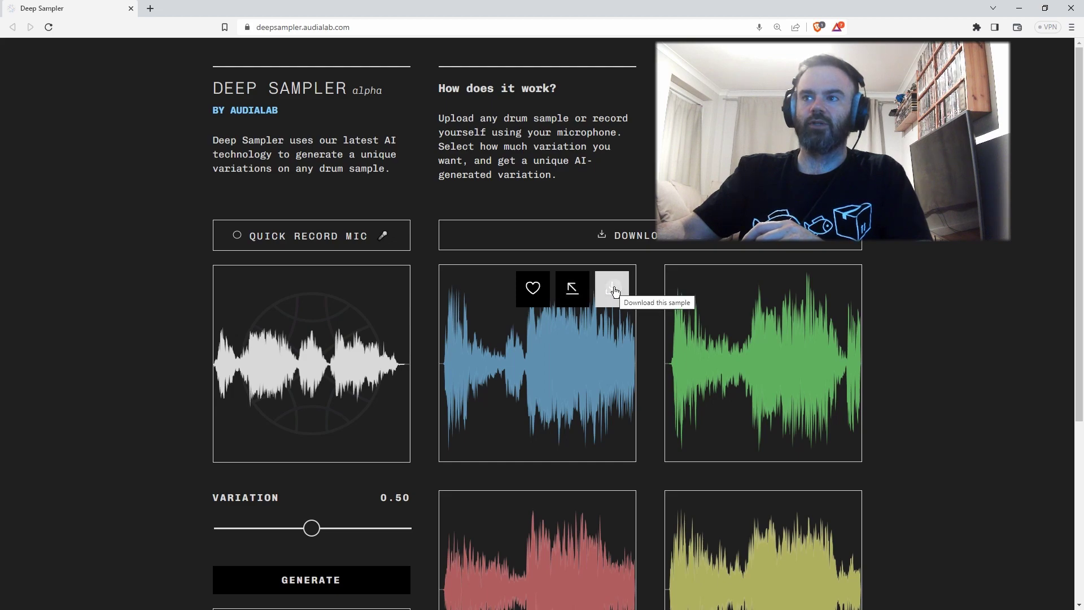